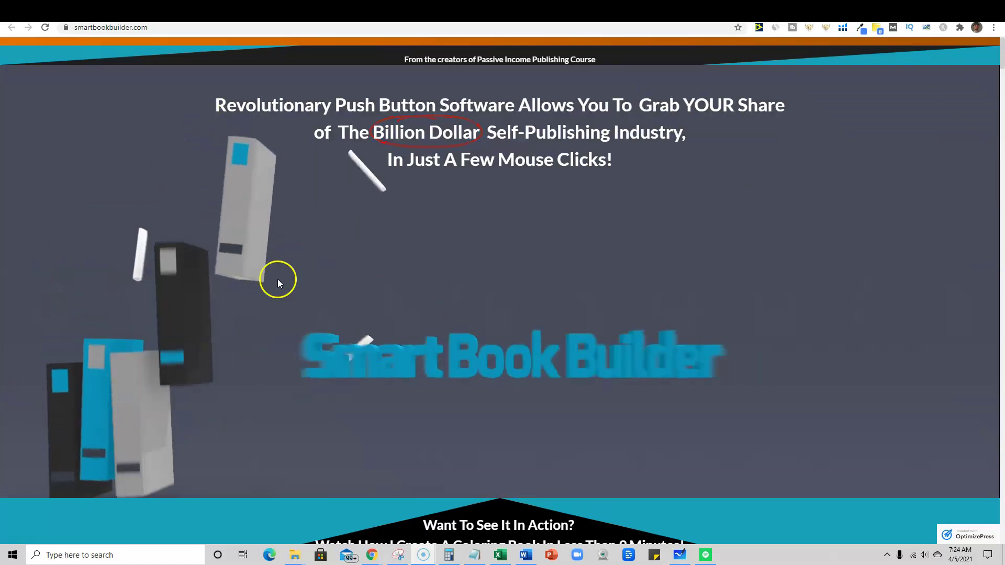
pyautogui.scroll(-1, 543, 297)
pyautogui.scroll(-2, 543, 298)
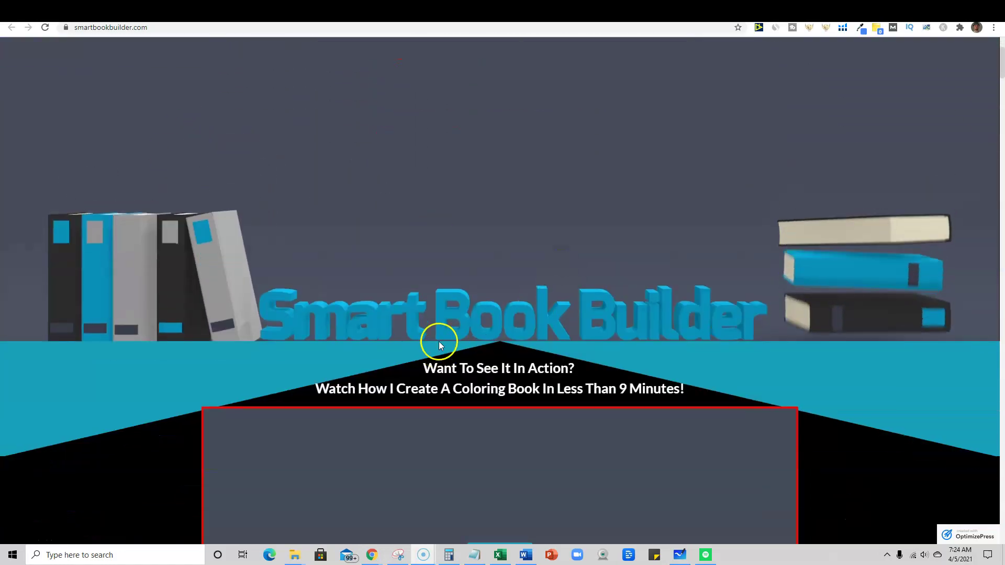
pyautogui.scroll(-5, 648, 337)
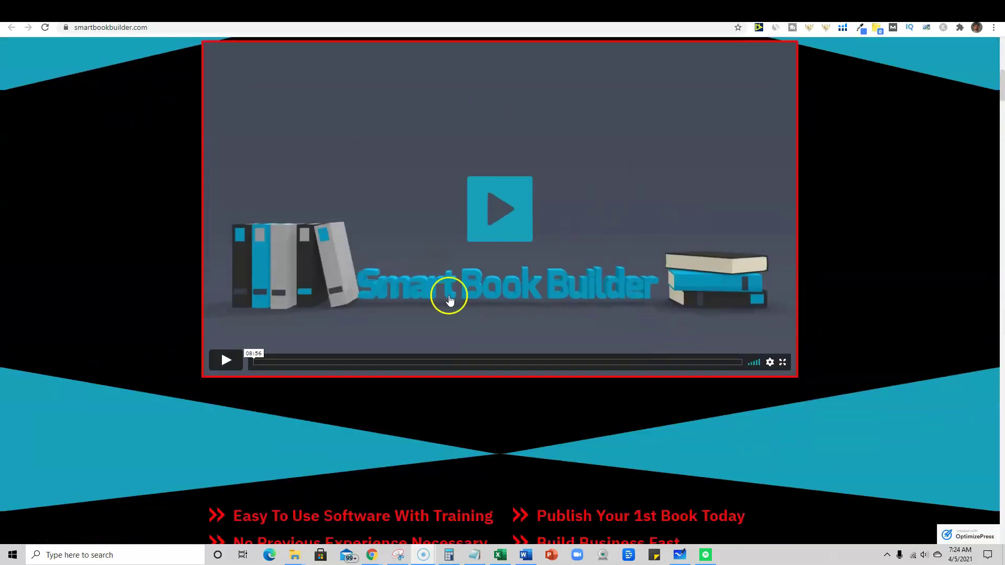
pyautogui.scroll(1, 472, 259)
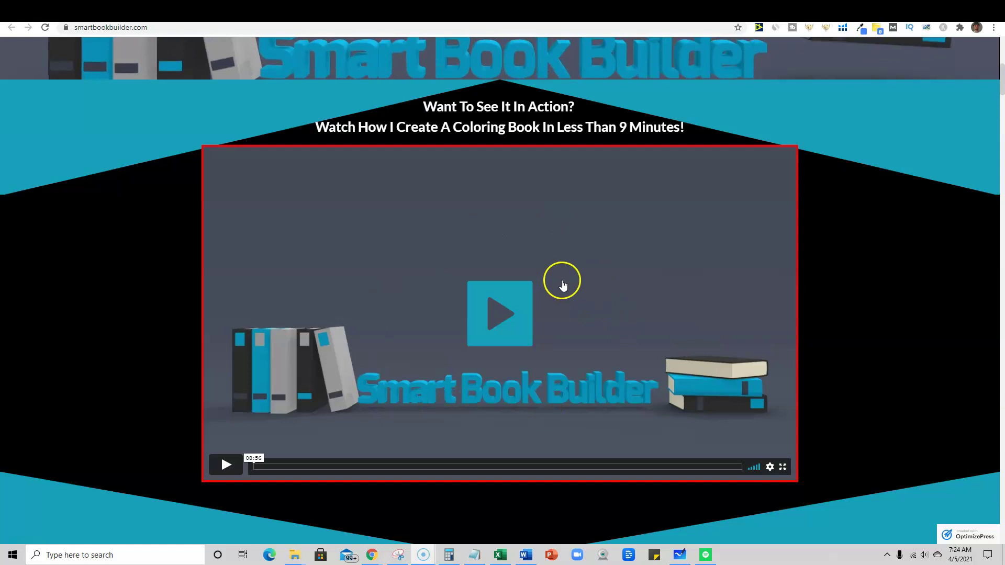
pyautogui.scroll(-1, 839, 389)
pyautogui.scroll(-3, 839, 389)
pyautogui.scroll(-2, 840, 388)
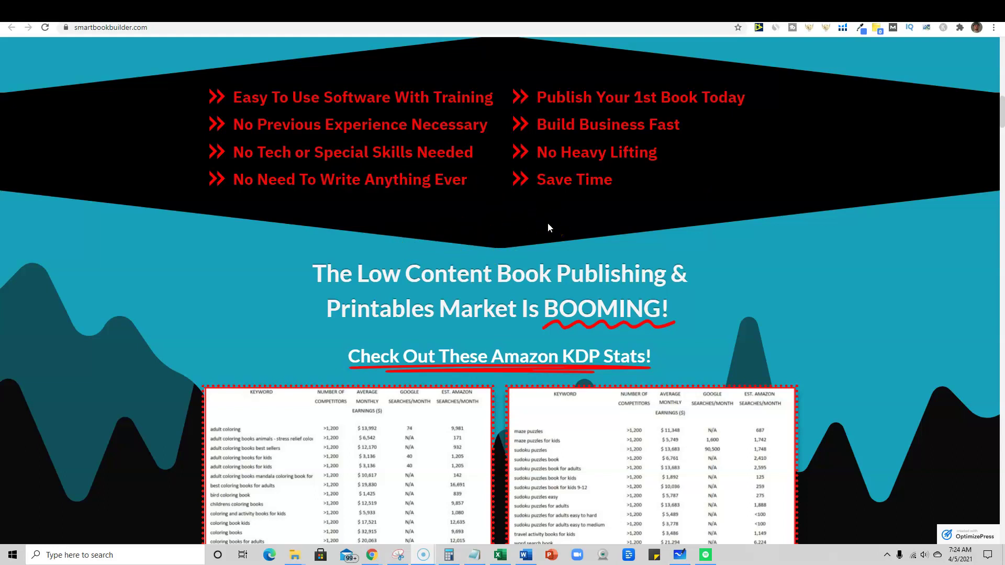
pyautogui.scroll(-3, 586, 254)
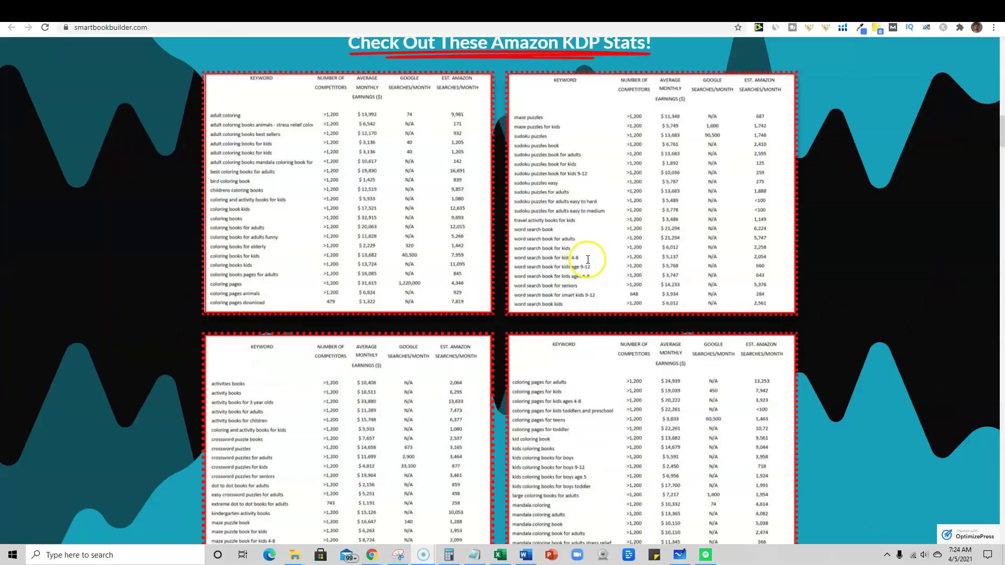
pyautogui.scroll(-3, 588, 259)
pyautogui.scroll(-2, 588, 261)
pyautogui.scroll(1, 588, 236)
pyautogui.scroll(-1, 588, 212)
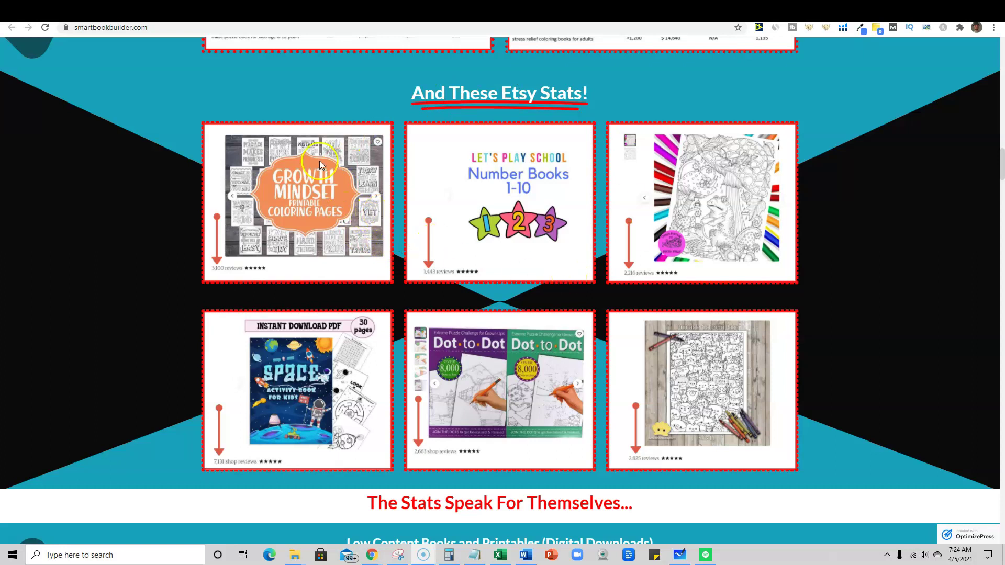
pyautogui.scroll(-2, 646, 341)
pyautogui.scroll(-4, 646, 340)
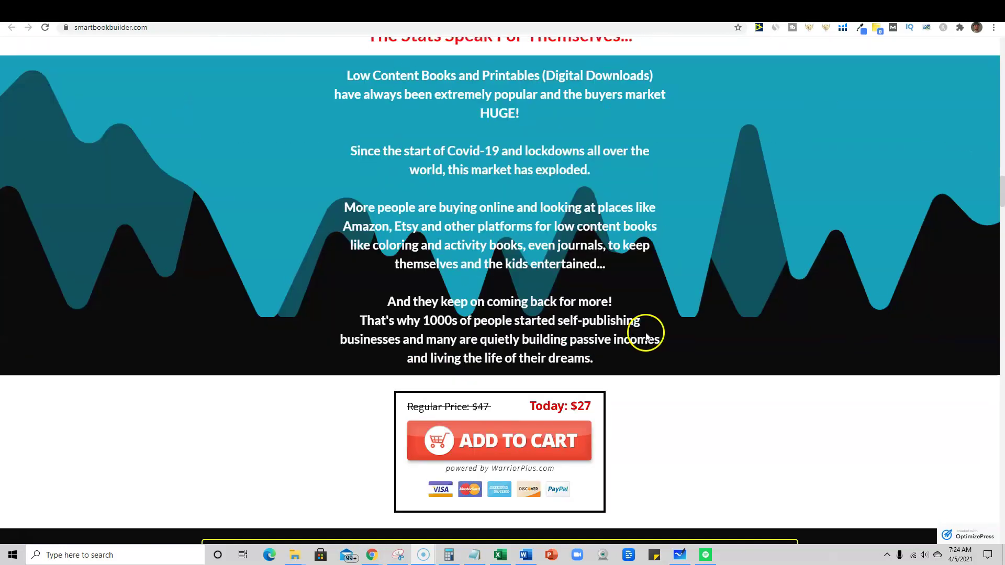
pyautogui.scroll(-2, 647, 332)
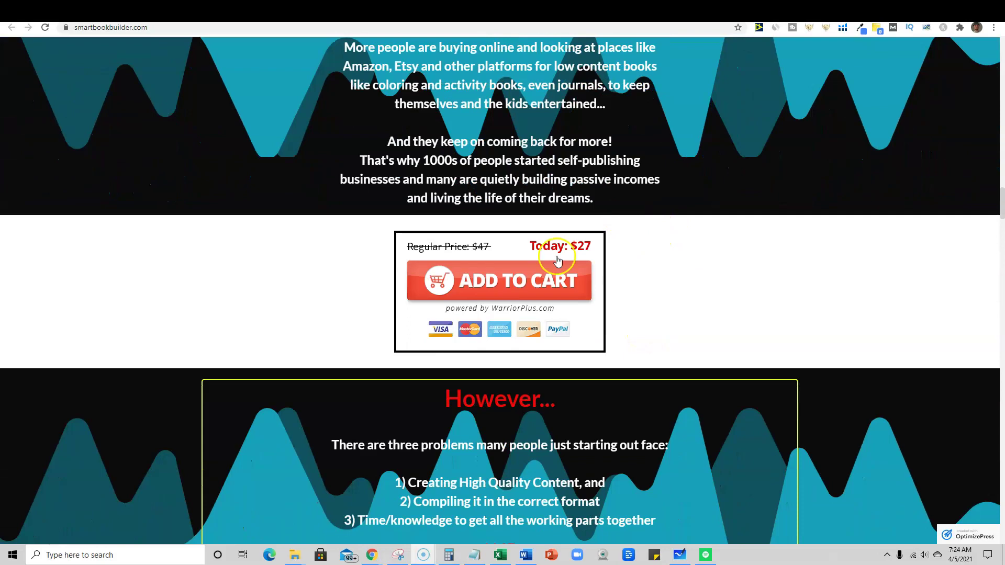
pyautogui.scroll(-3, 663, 294)
pyautogui.scroll(3, 663, 290)
pyautogui.scroll(6, 663, 294)
pyautogui.scroll(1, 667, 301)
pyautogui.scroll(4, 667, 305)
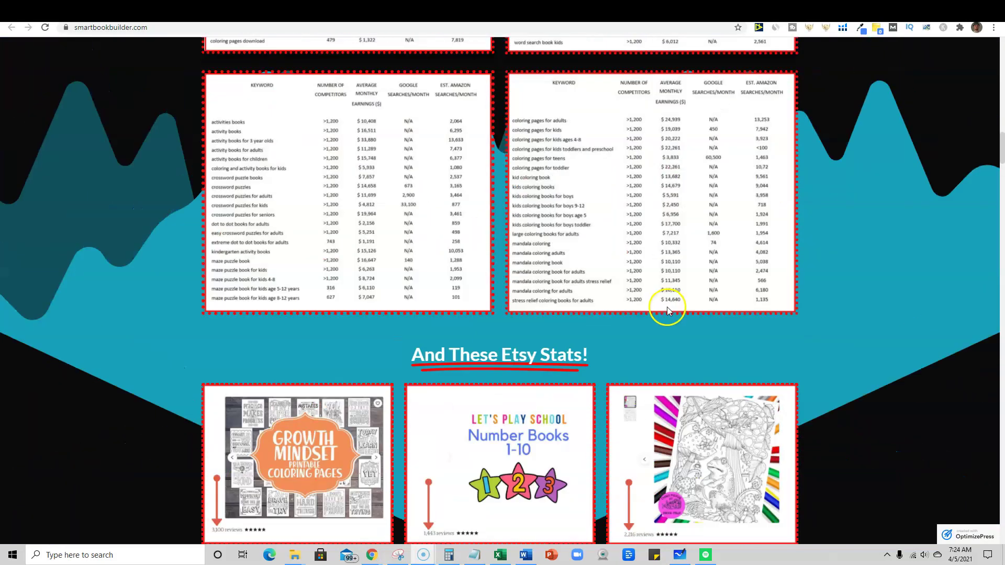
pyautogui.scroll(4, 667, 304)
pyautogui.scroll(3, 668, 307)
pyautogui.scroll(4, 669, 310)
pyautogui.scroll(6, 668, 309)
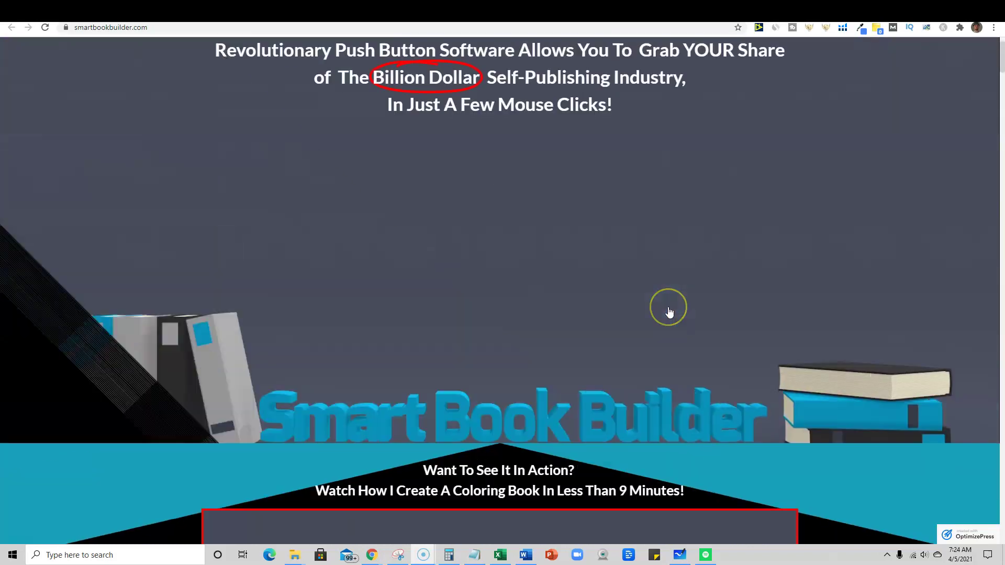
# - Load the Gold Membership offer page and view its $19 member benefits grid
pyautogui.click(823, 11)
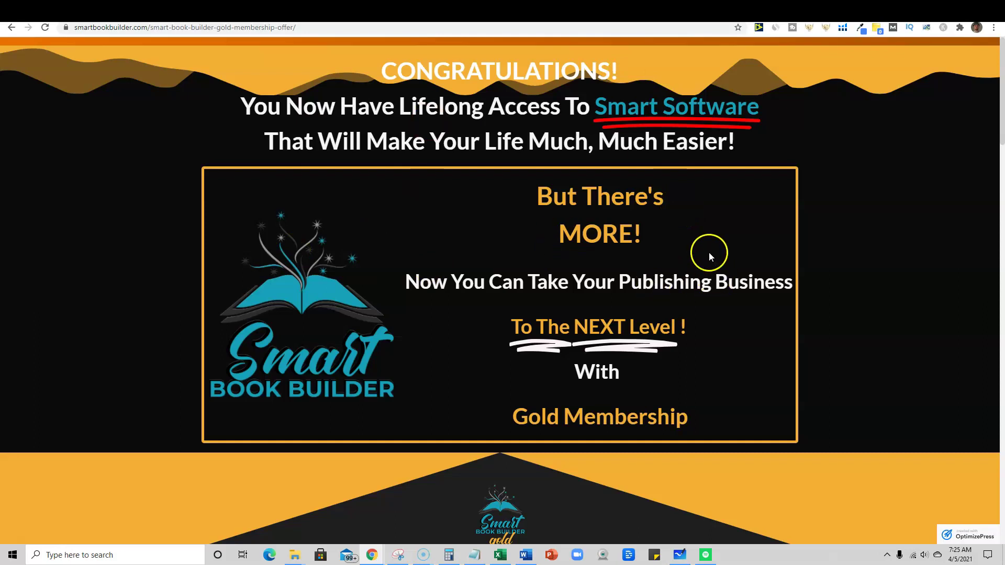
pyautogui.scroll(-5, 703, 250)
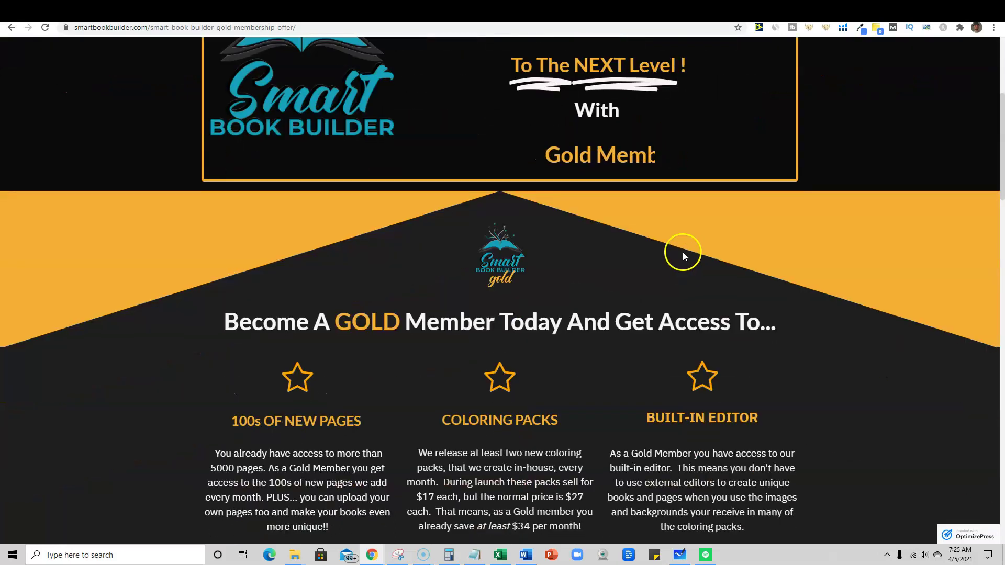
pyautogui.scroll(-2, 684, 248)
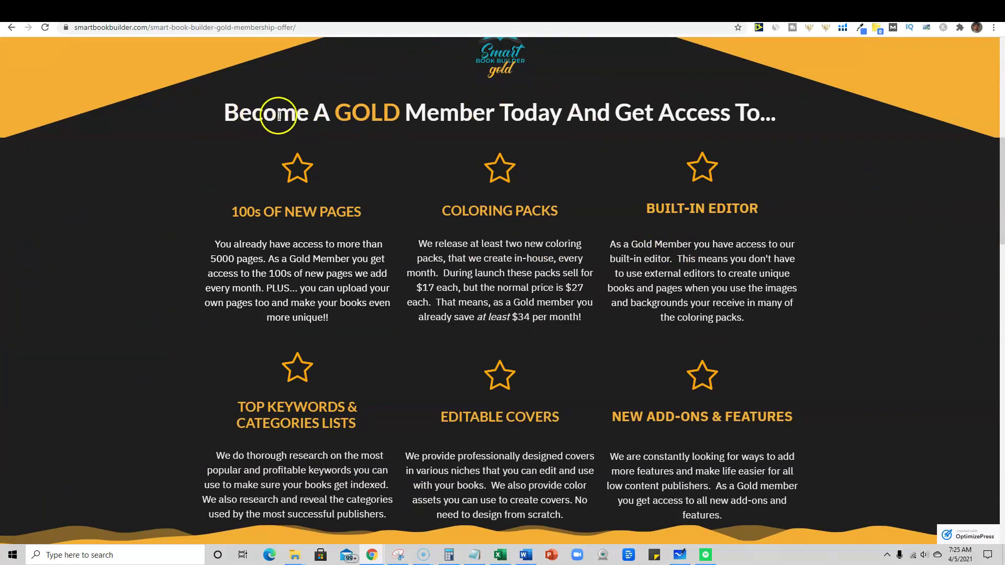
pyautogui.scroll(-1, 634, 149)
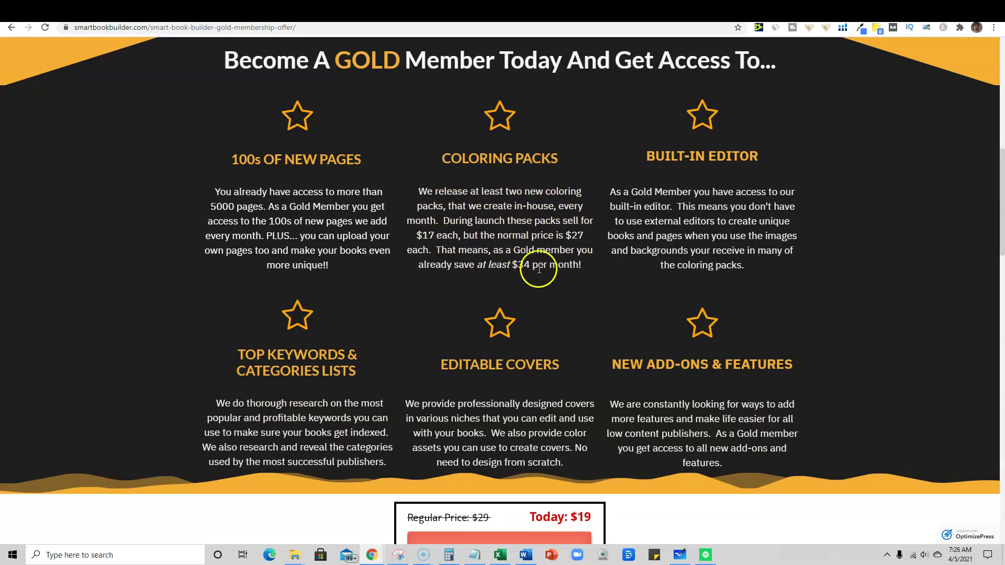
pyautogui.moveTo(585, 264); pyautogui.dragTo(544, 265)
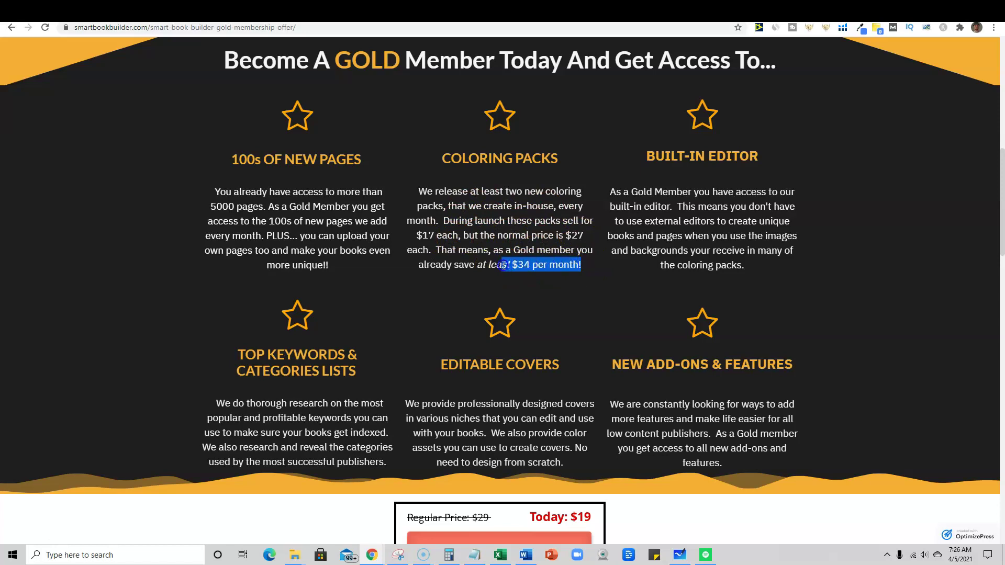
pyautogui.moveTo(454, 265); pyautogui.dragTo(423, 195)
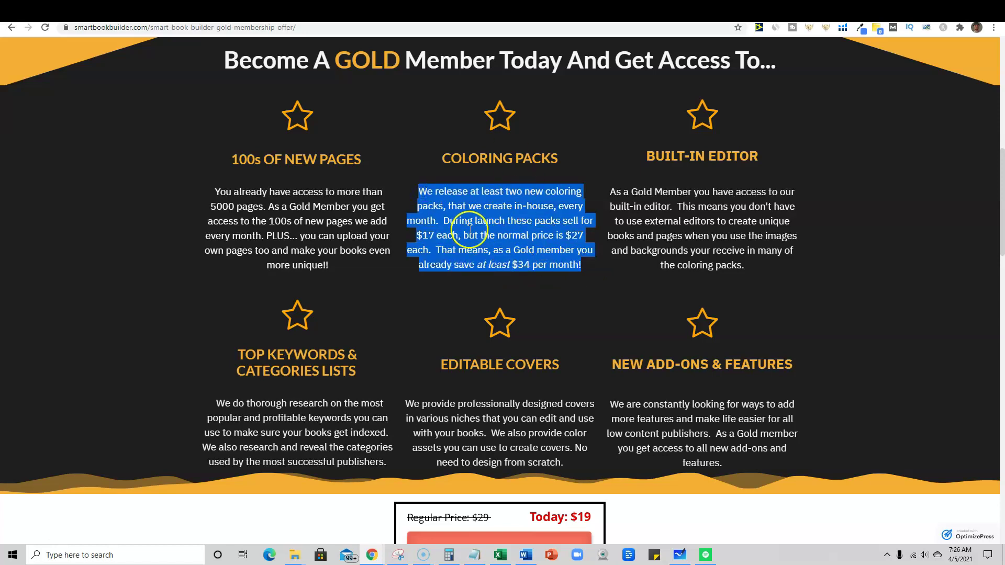
pyautogui.click(558, 160)
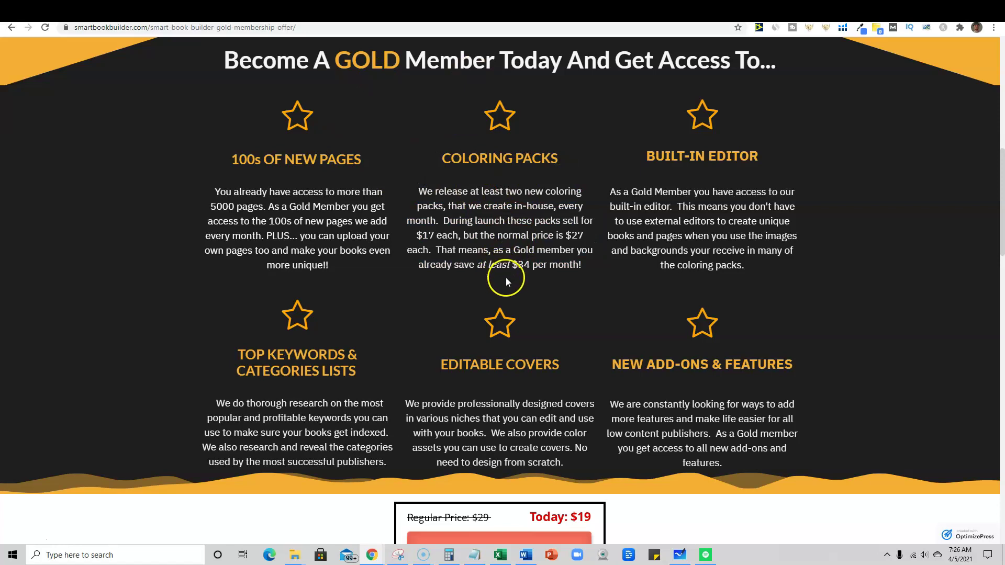
pyautogui.scroll(-1, 605, 500)
pyautogui.scroll(-2, 573, 314)
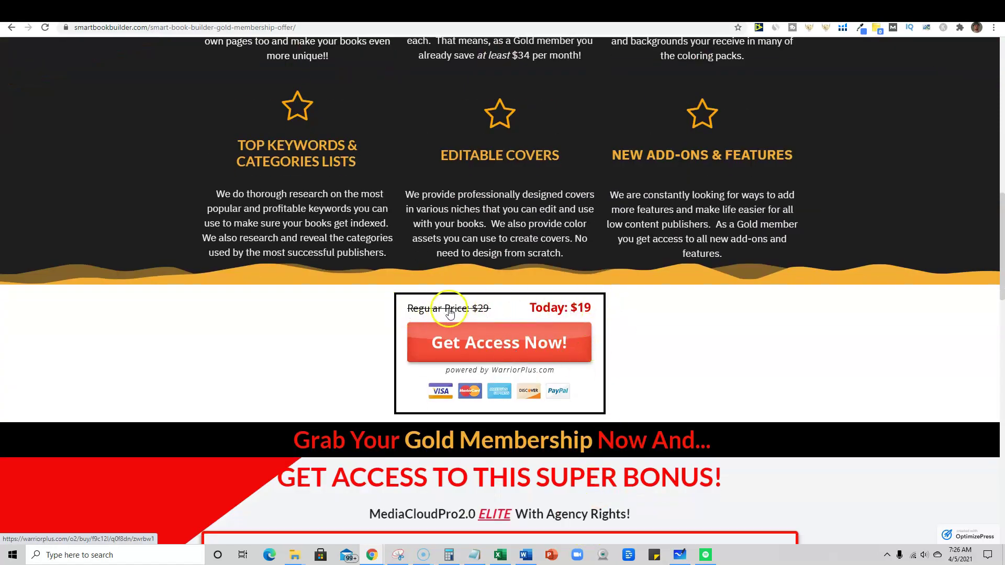
pyautogui.scroll(3, 507, 314)
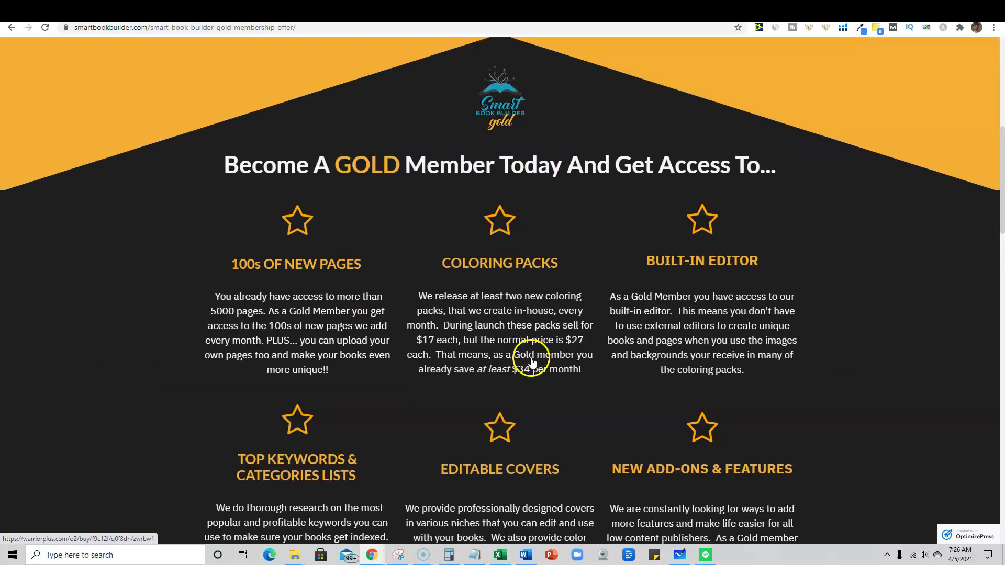
pyautogui.scroll(-1, 528, 354)
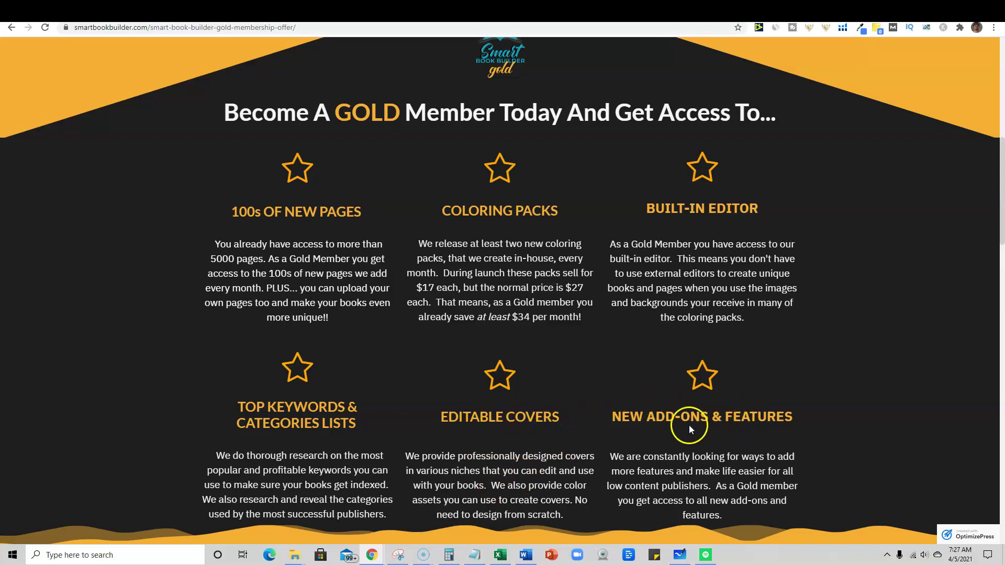
pyautogui.scroll(-3, 719, 446)
pyautogui.scroll(-3, 717, 447)
pyautogui.scroll(-3, 716, 448)
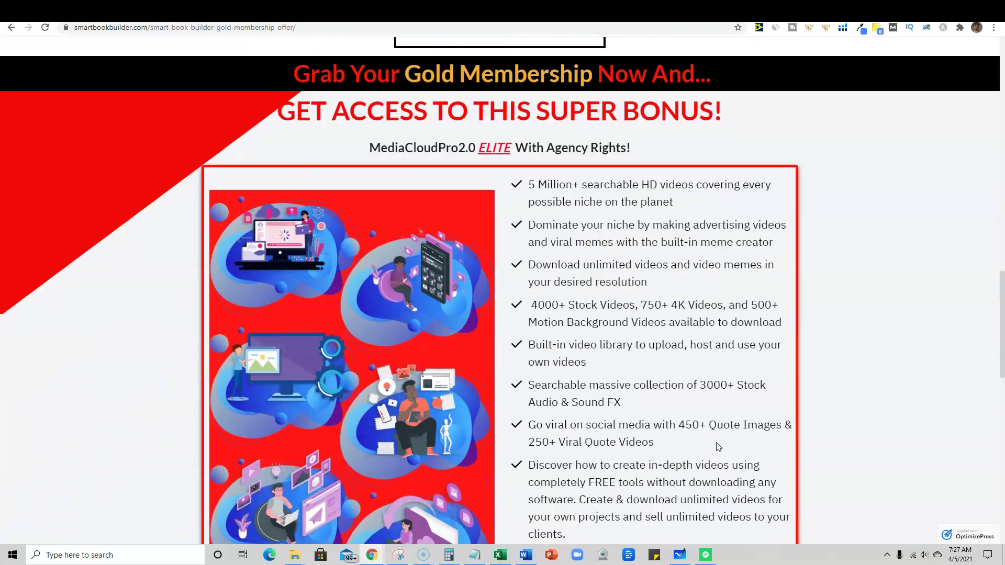
pyautogui.scroll(-3, 716, 448)
pyautogui.scroll(-2, 716, 448)
pyautogui.scroll(3, 716, 447)
pyautogui.scroll(3, 716, 447)
pyautogui.scroll(3, 716, 446)
pyautogui.scroll(3, 716, 444)
pyautogui.scroll(3, 717, 440)
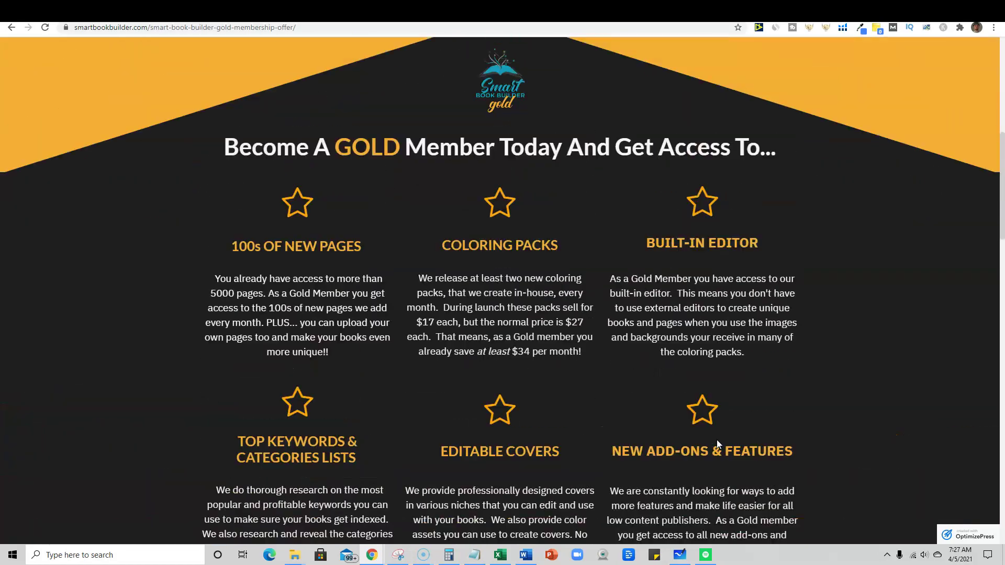
pyautogui.scroll(3, 717, 440)
pyautogui.scroll(-4, 717, 441)
pyautogui.scroll(-3, 570, 405)
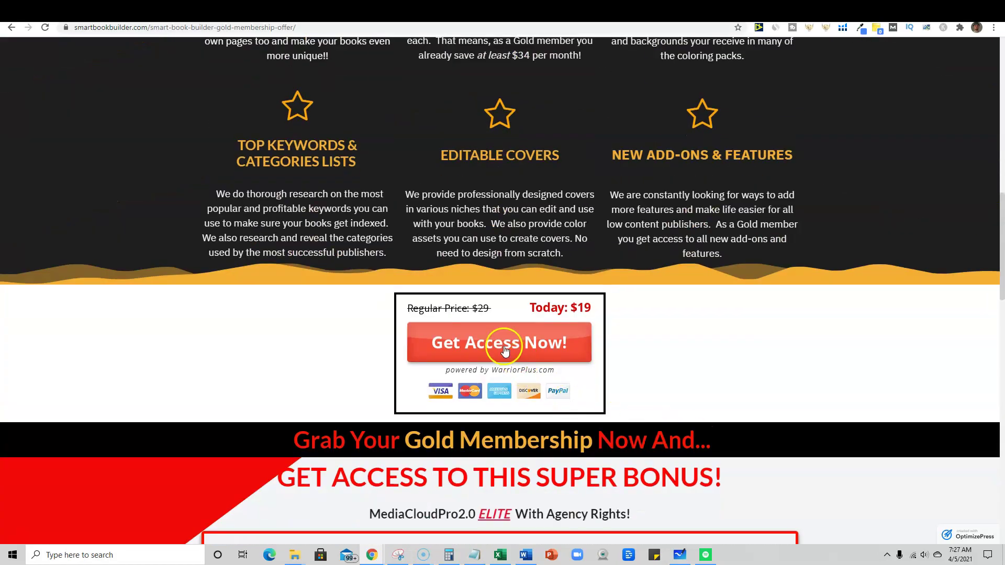
# - Enter the members area and dismiss the save-password and compromised-passwords notices
pyautogui.click(502, 347)
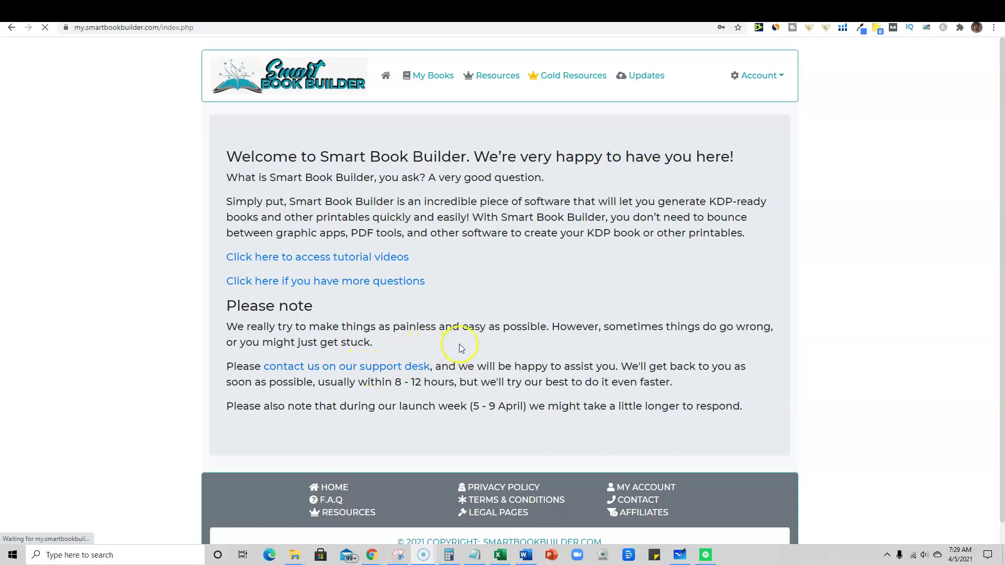
pyautogui.scroll(-1, 492, 346)
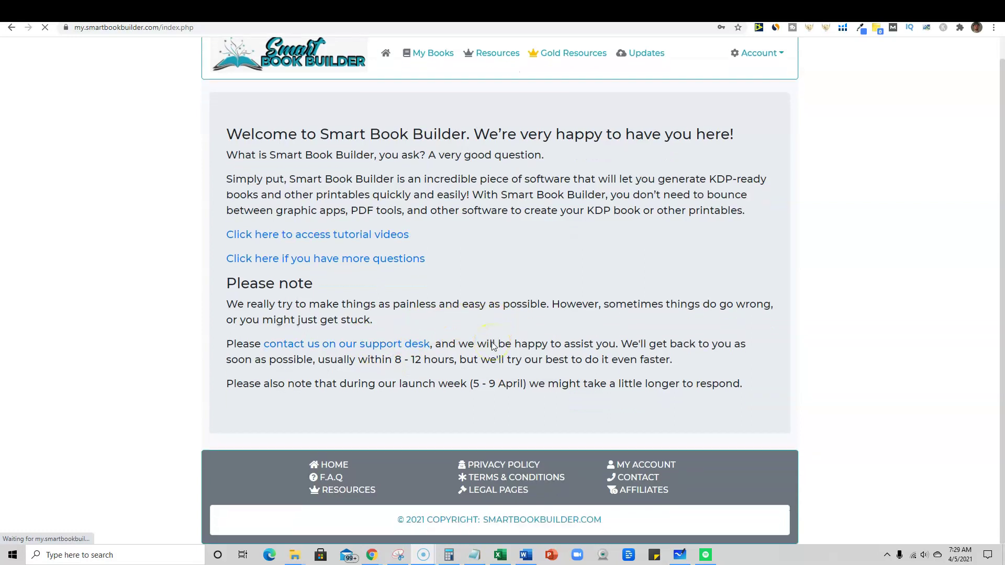
pyautogui.scroll(1, 492, 346)
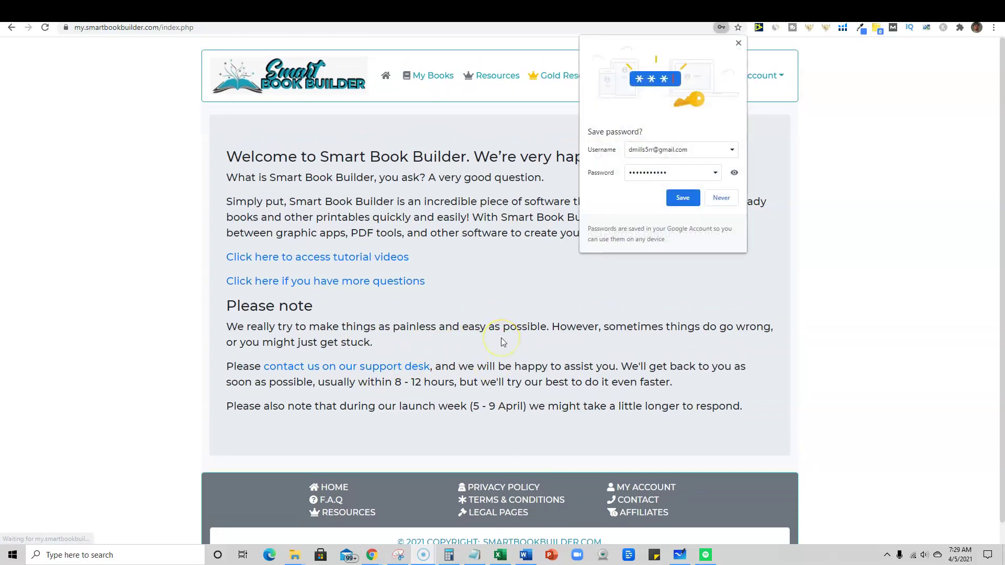
pyautogui.click(685, 201)
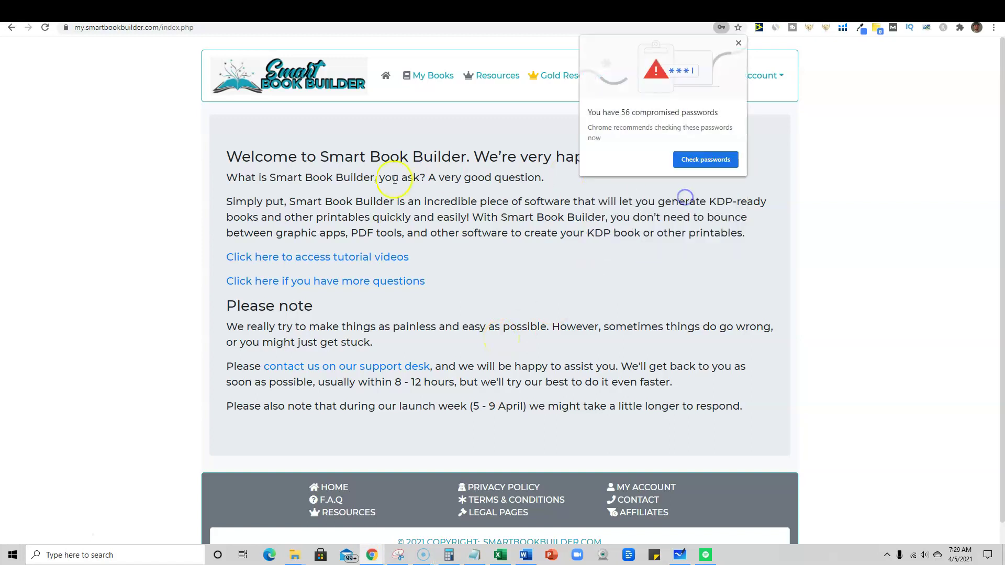
pyautogui.click(739, 44)
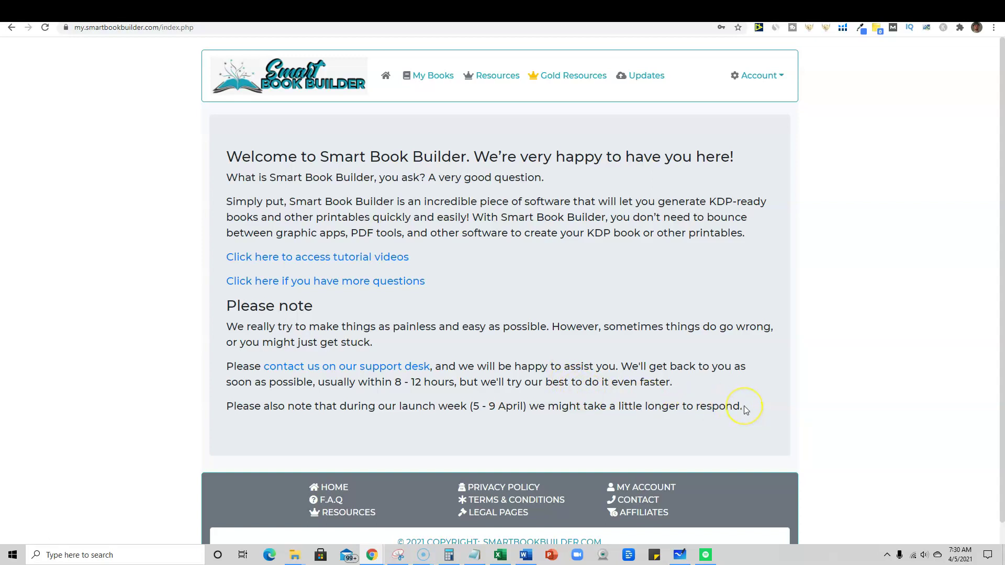
# - Select all the welcome text, then clear the selection
pyautogui.moveTo(743, 406); pyautogui.dragTo(220, 156)
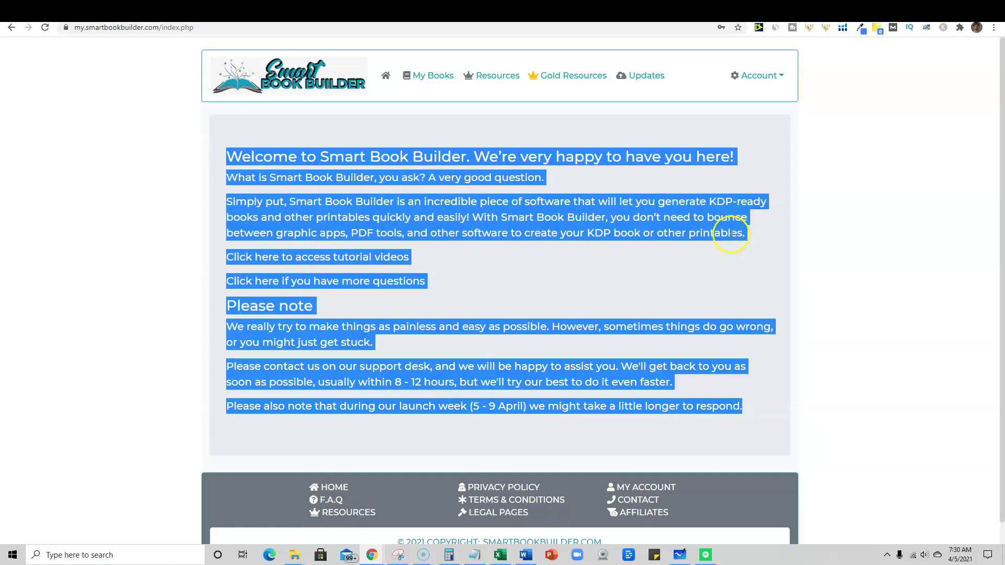
pyautogui.rightClick(752, 233)
pyautogui.click(748, 234)
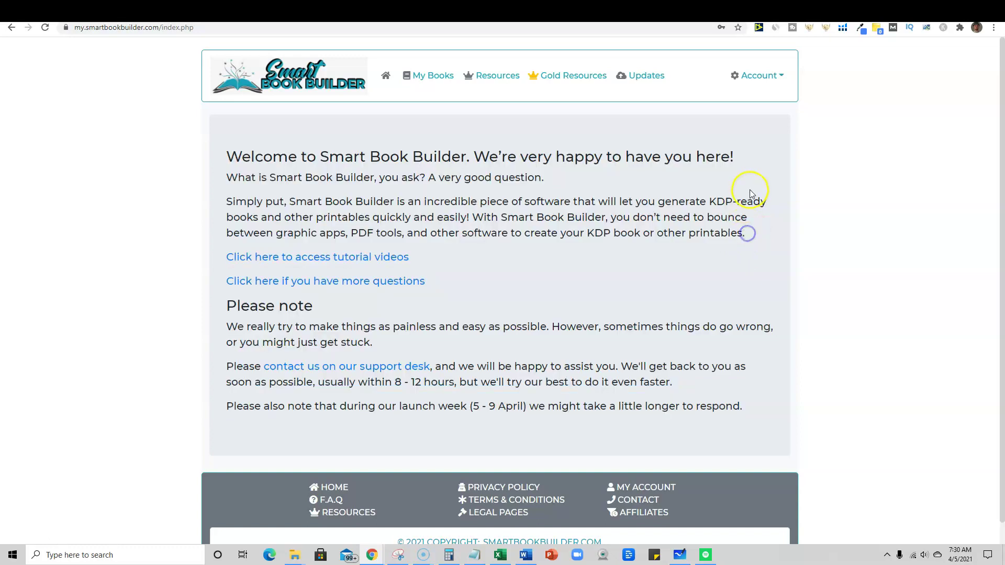
pyautogui.scroll(-1, 637, 402)
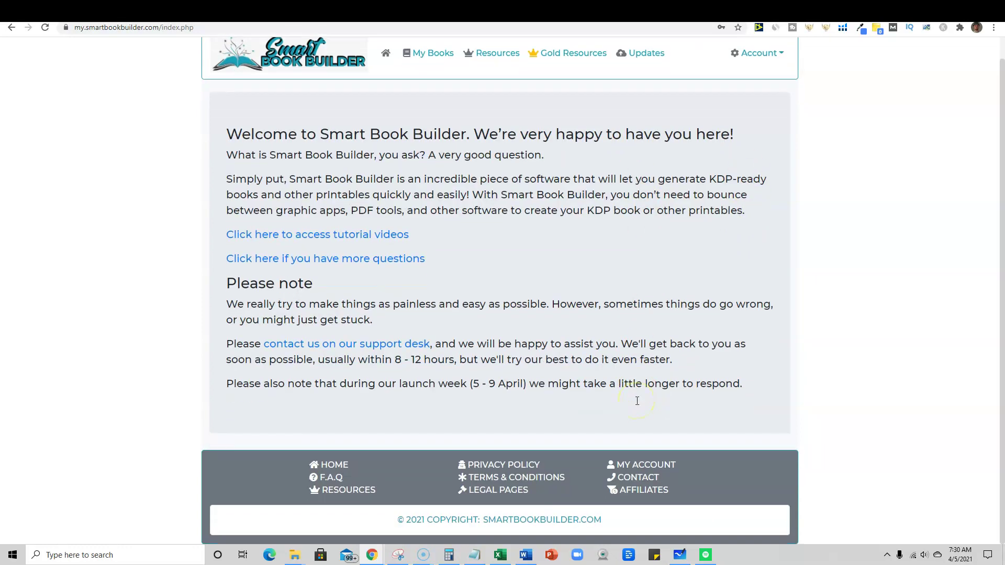
pyautogui.scroll(1, 637, 400)
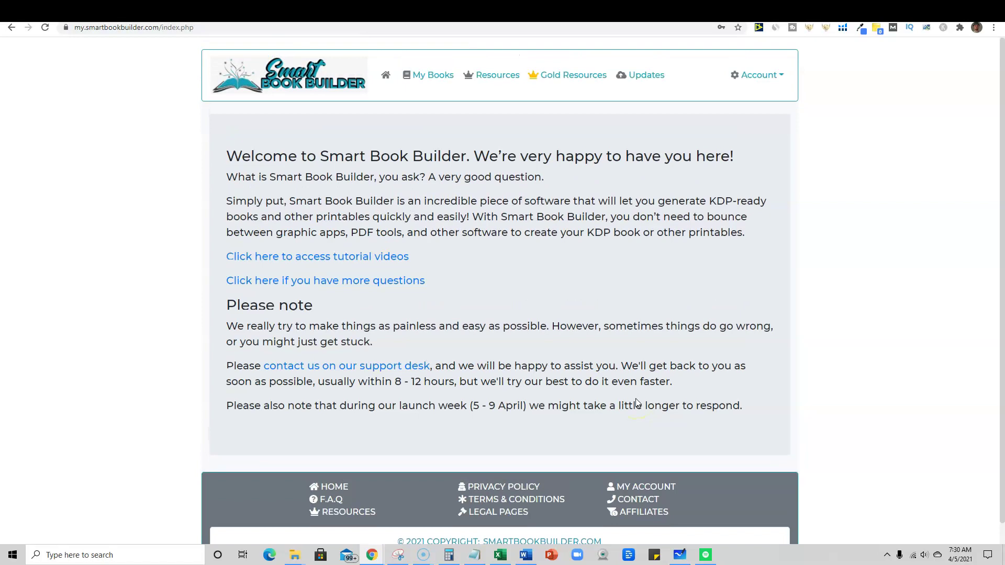
pyautogui.scroll(-1, 637, 398)
pyautogui.scroll(1, 636, 399)
pyautogui.scroll(-1, 636, 399)
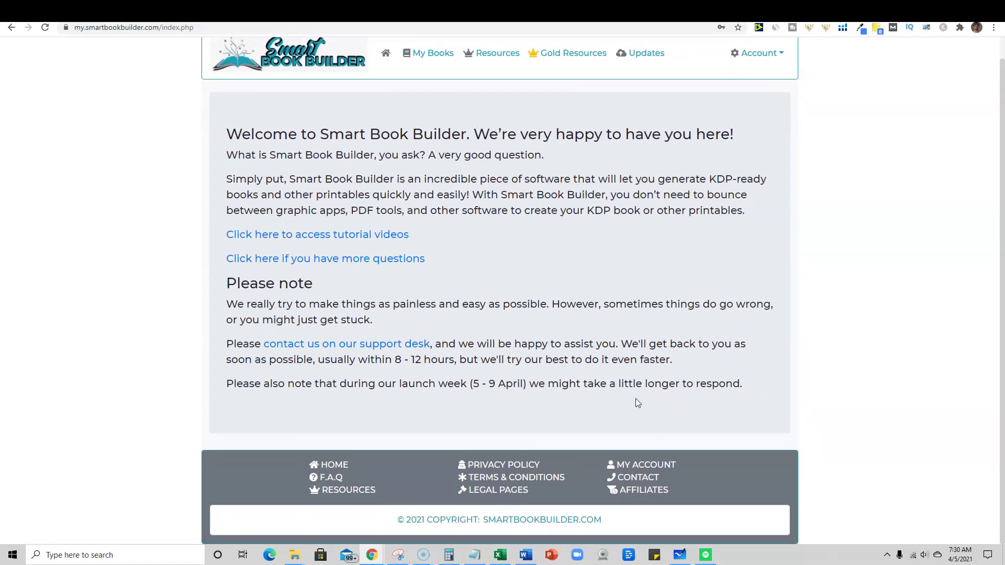
# - Switch to the Google Drive tab with the 25 coloring backgrounds pack folder
pyautogui.click(852, 11)
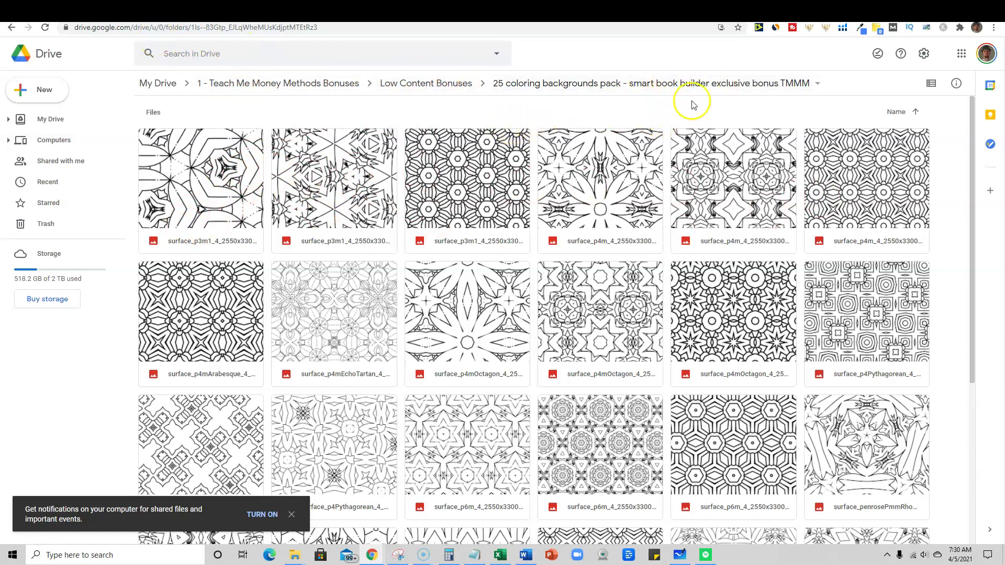
pyautogui.scroll(-1, 679, 440)
pyautogui.scroll(1, 684, 436)
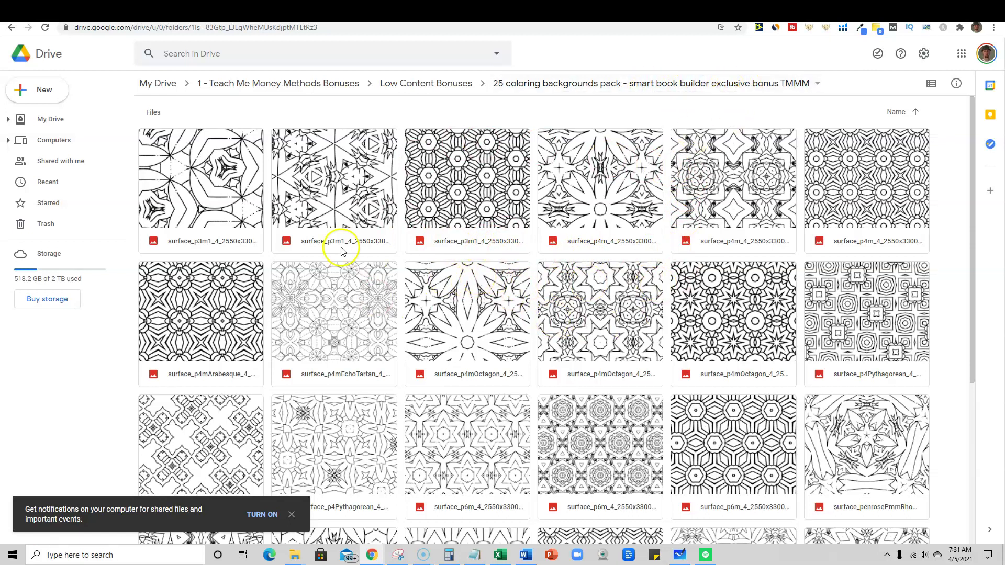
pyautogui.moveTo(295, 555)
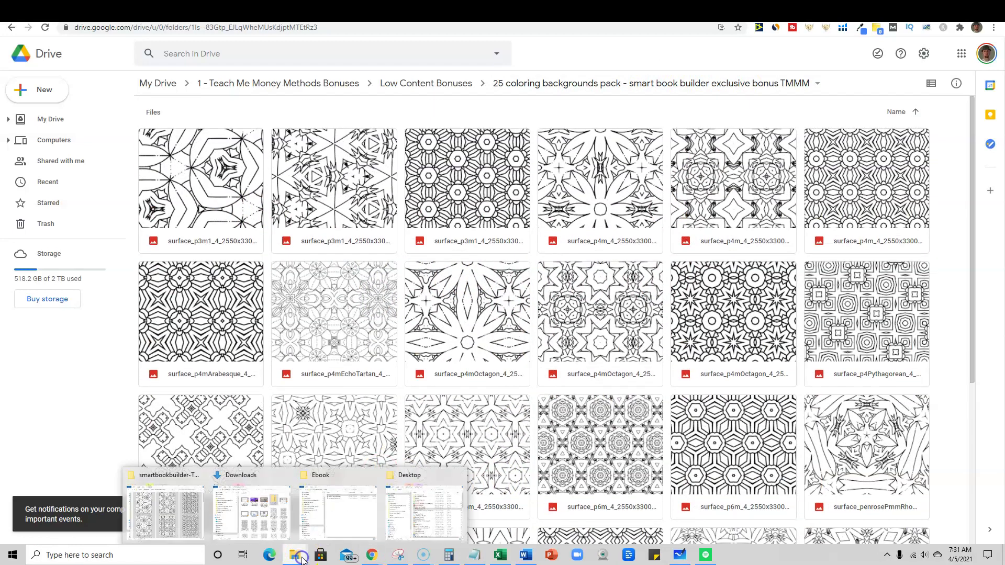
# - Bring up the smartbookbuilder-TMMM Bonus folder maximized in File Explorer, with nothing selected
pyautogui.click(182, 526)
pyautogui.click(738, 157)
pyautogui.click(343, 204)
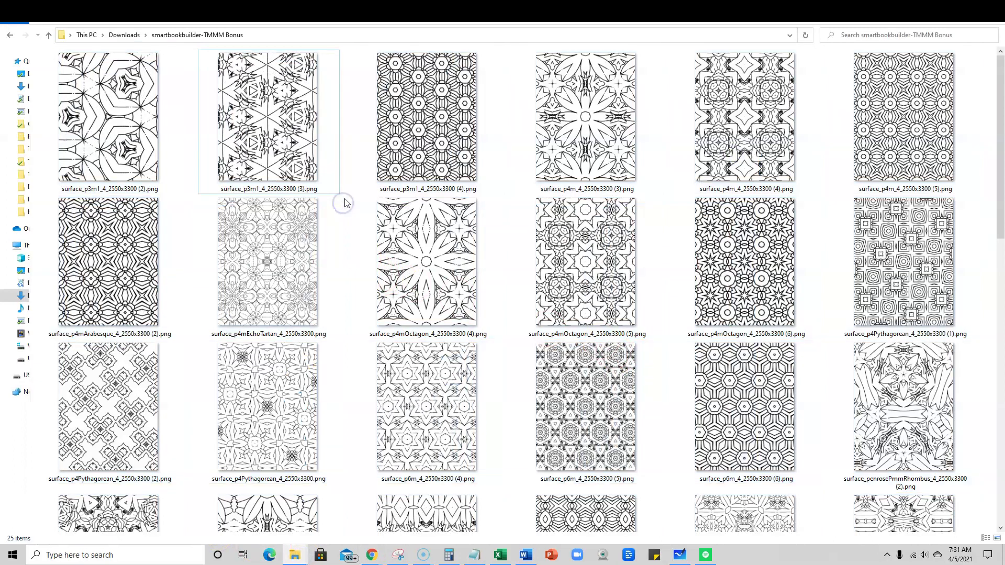
pyautogui.rightClick(347, 200)
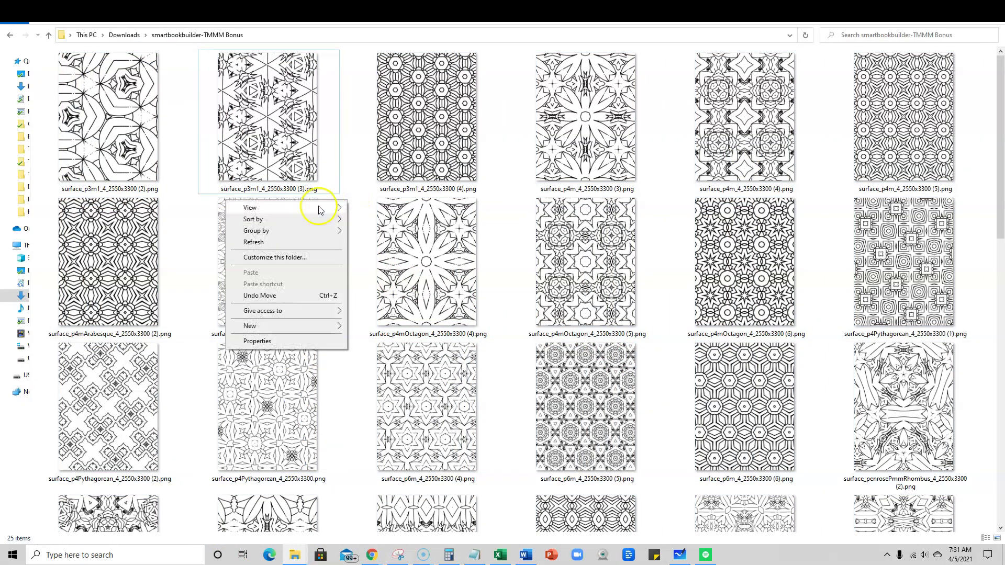
pyautogui.click(354, 161)
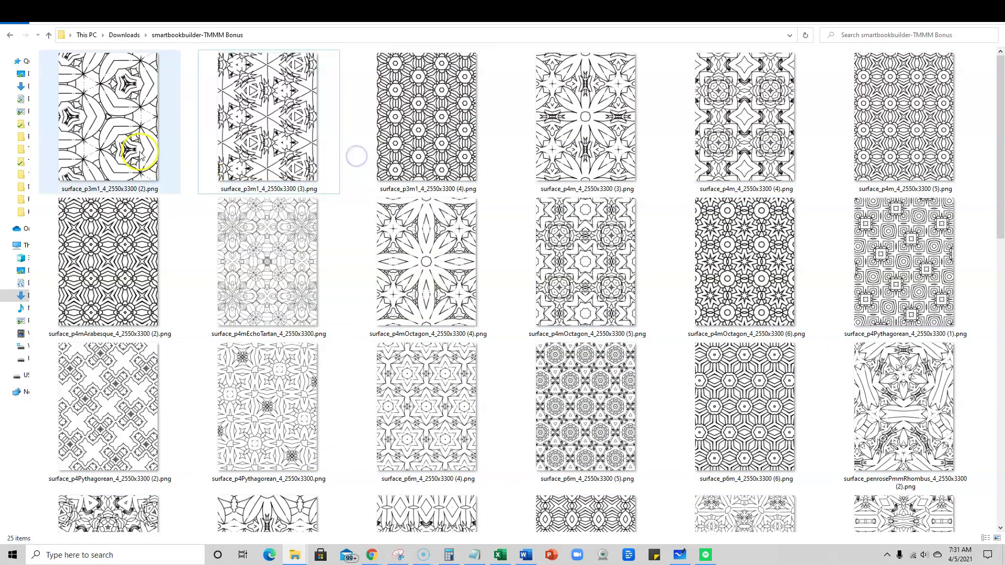
# - Preview the coloring pattern PNGs one after another in Photos, then minimize Photos
pyautogui.click(123, 142)
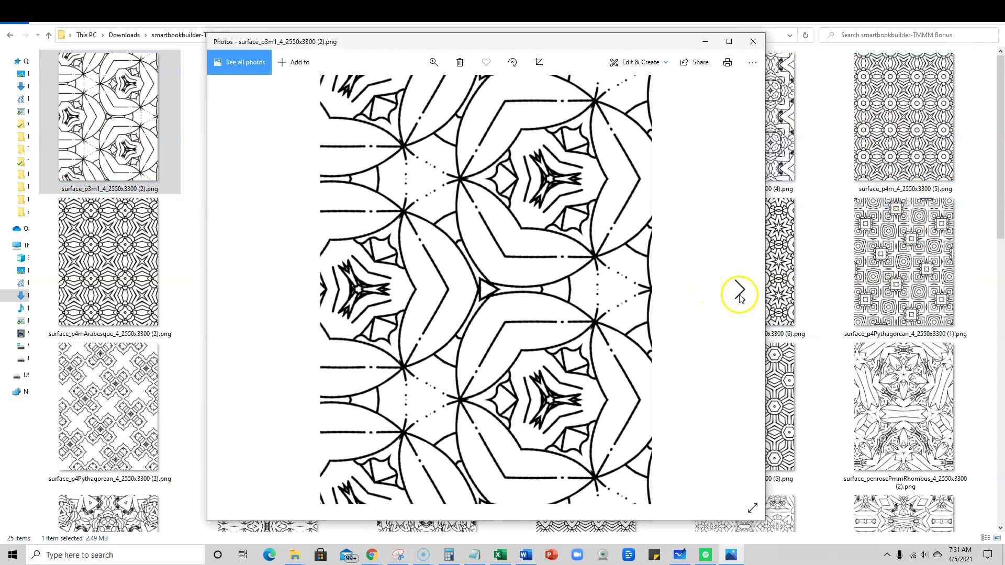
pyautogui.click(738, 293)
pyautogui.click(738, 294)
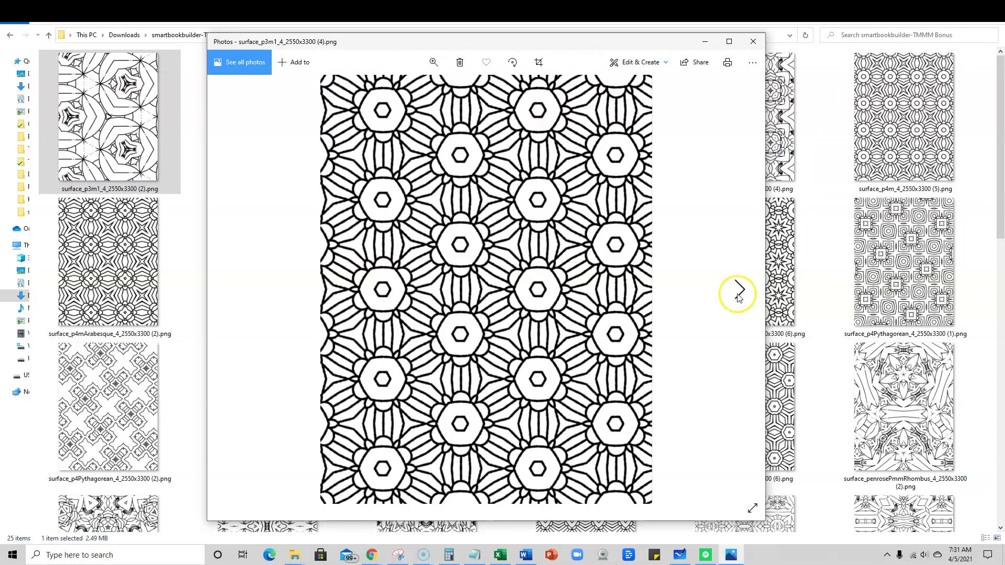
pyautogui.click(739, 293)
pyautogui.click(739, 294)
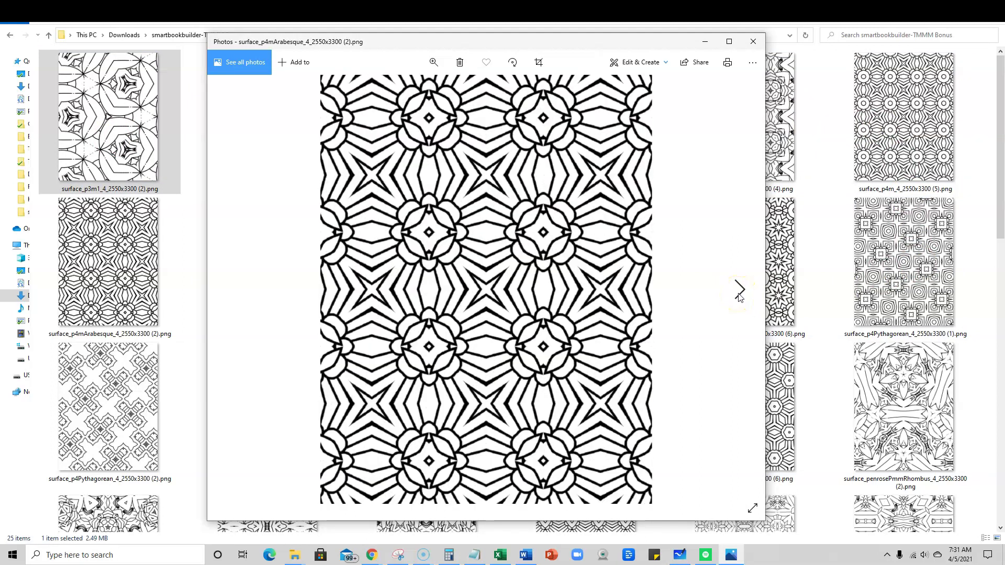
pyautogui.click(738, 292)
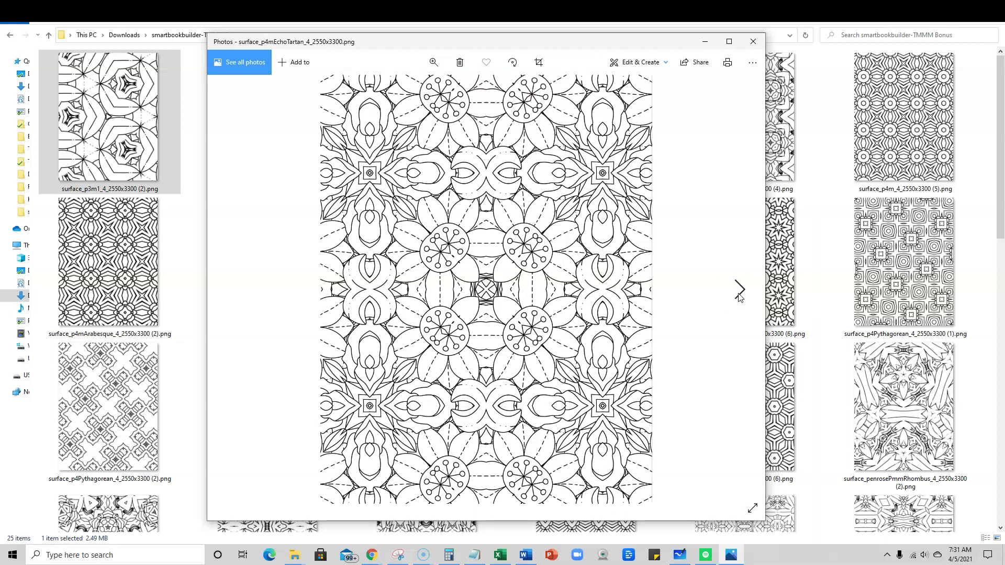
pyautogui.click(738, 293)
pyautogui.click(738, 294)
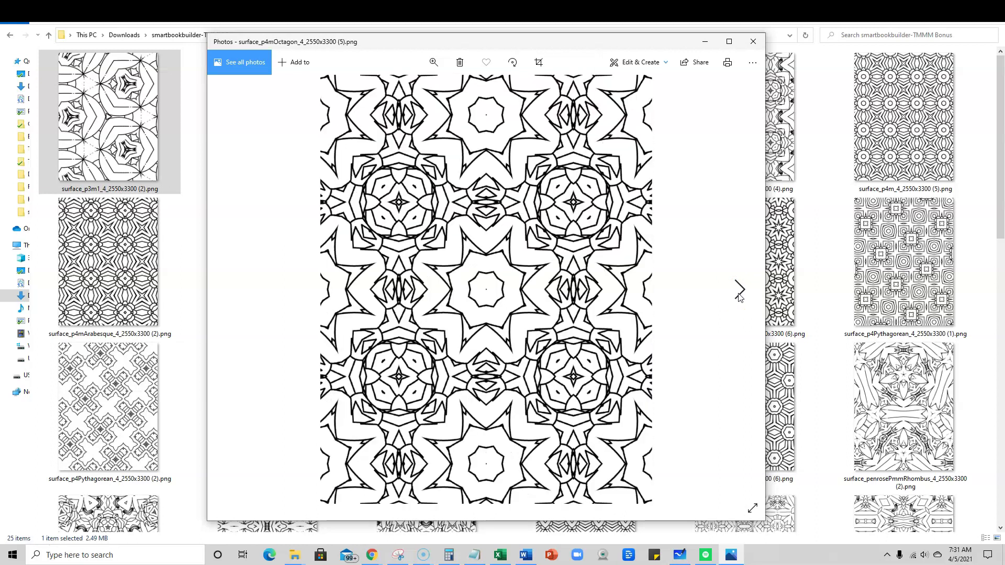
pyautogui.click(738, 293)
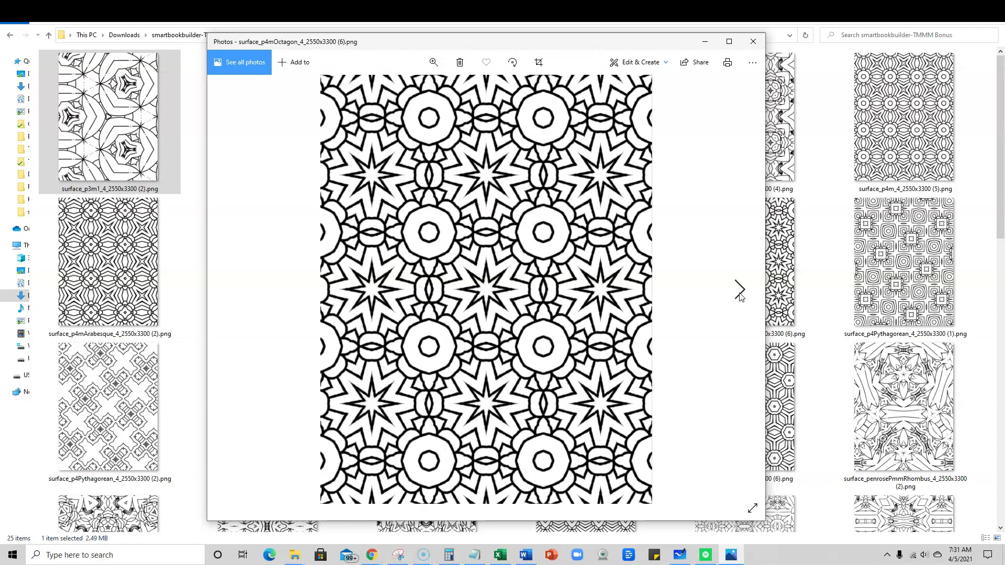
pyautogui.click(739, 293)
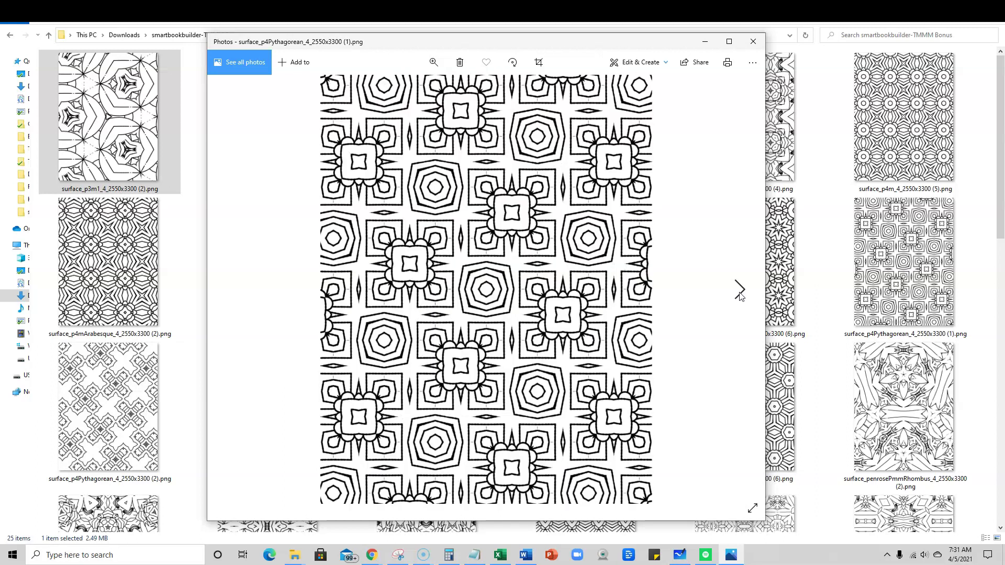
pyautogui.click(739, 293)
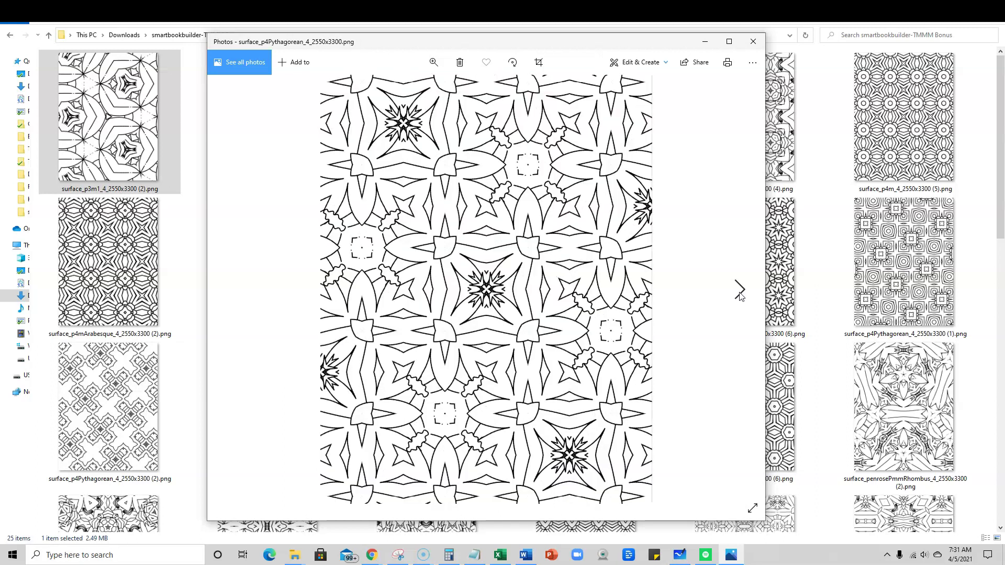
pyautogui.click(739, 293)
pyautogui.click(739, 293)
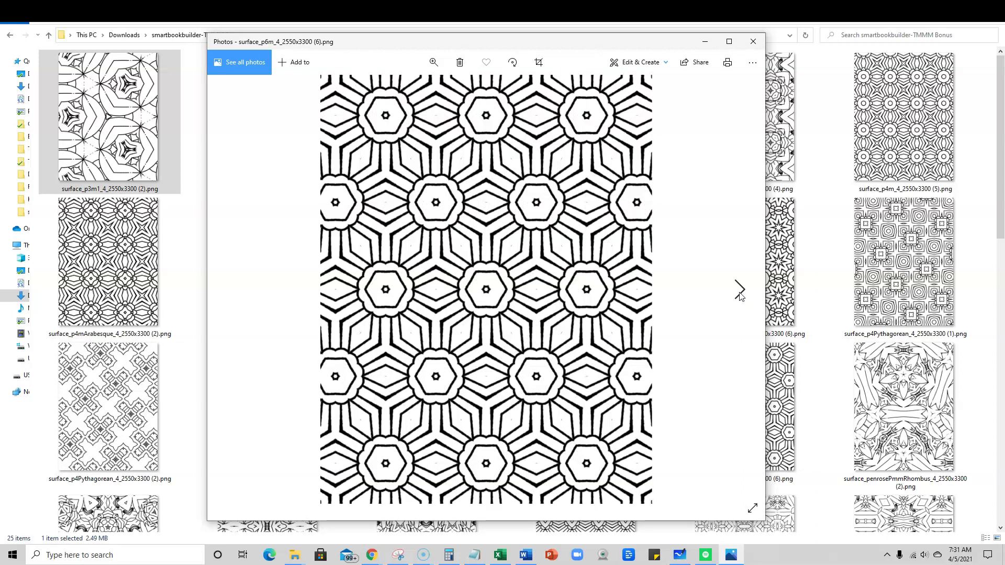
pyautogui.click(738, 293)
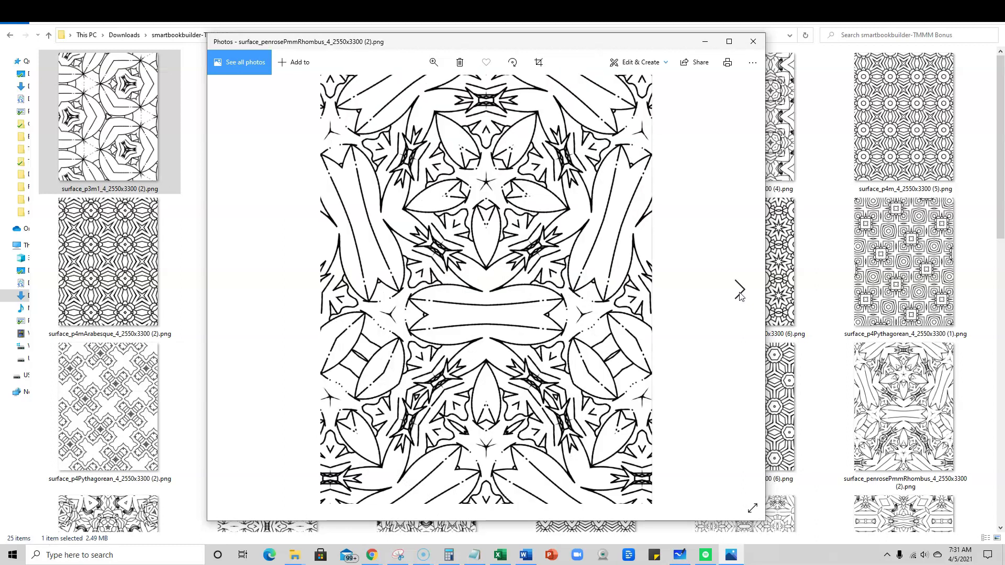
pyautogui.click(739, 292)
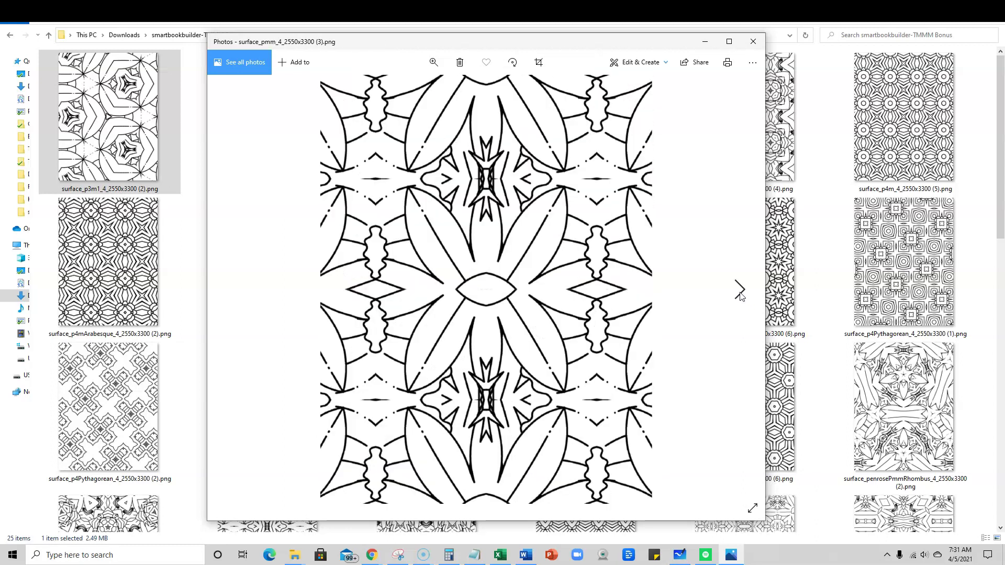
pyautogui.click(739, 293)
pyautogui.click(738, 293)
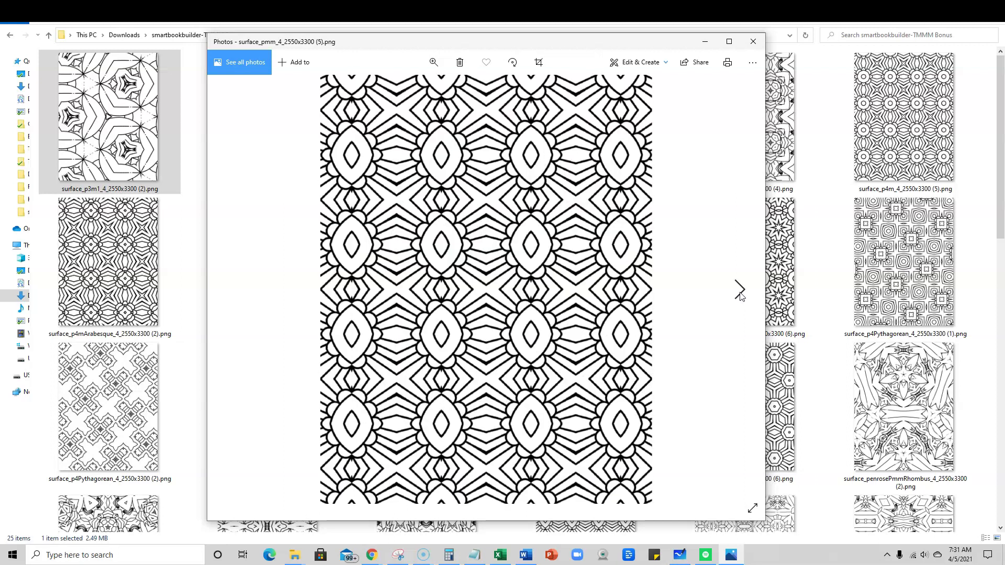
pyautogui.click(739, 293)
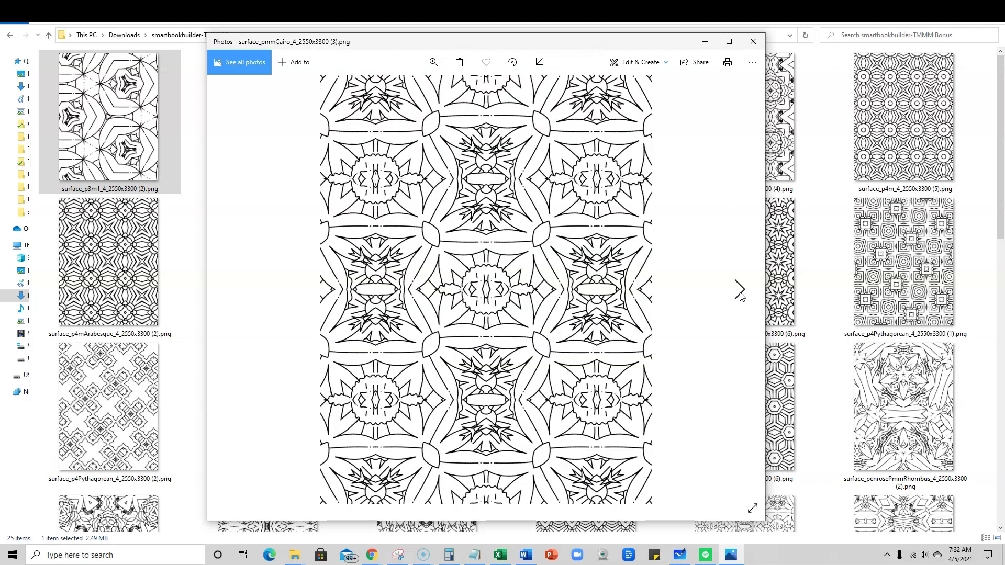
pyautogui.click(739, 292)
pyautogui.click(739, 293)
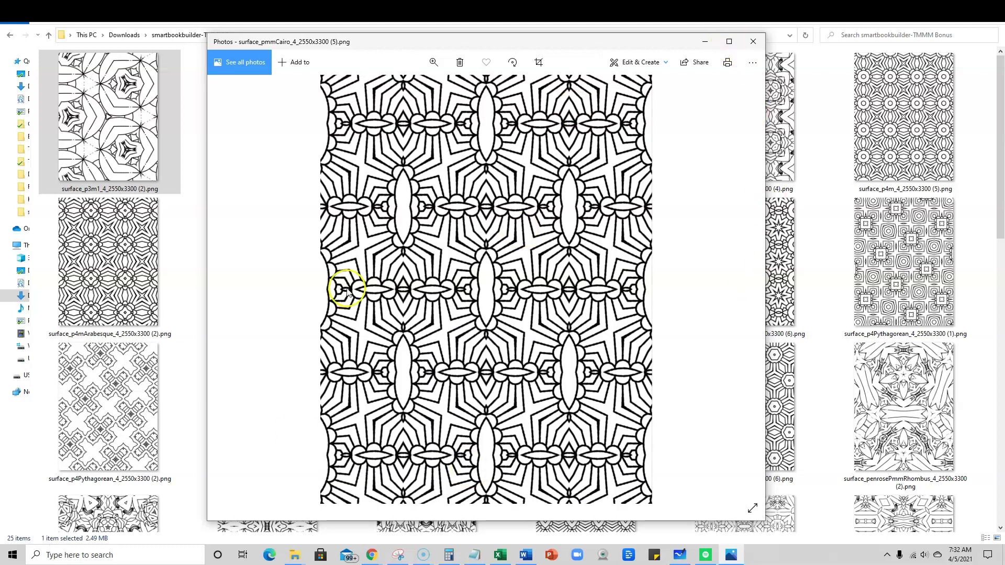
pyautogui.click(703, 42)
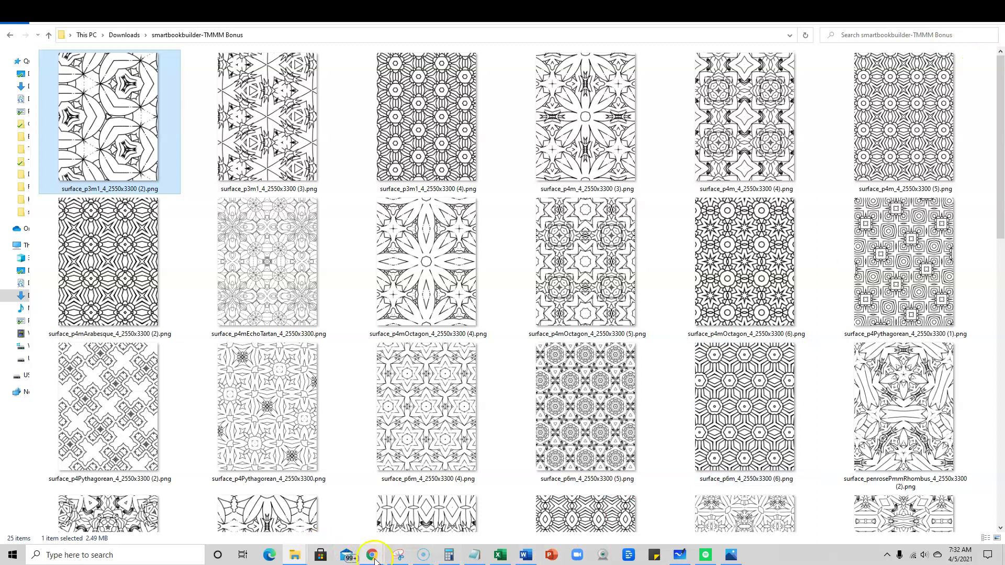
# - Bring Chrome forward and switch to the Smart Book Builder welcome page tab
pyautogui.moveTo(372, 555)
pyautogui.click(262, 520)
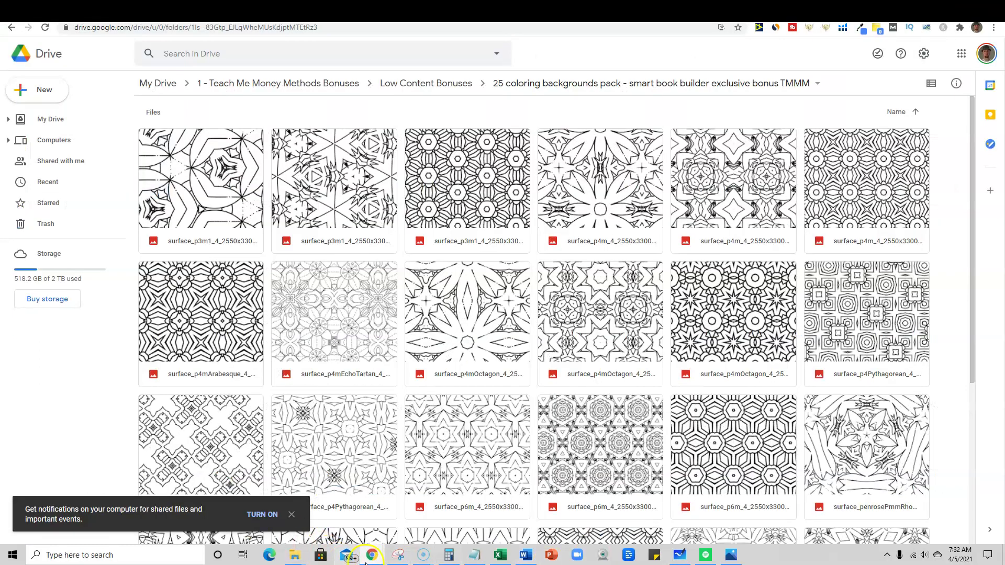
pyautogui.click(824, 9)
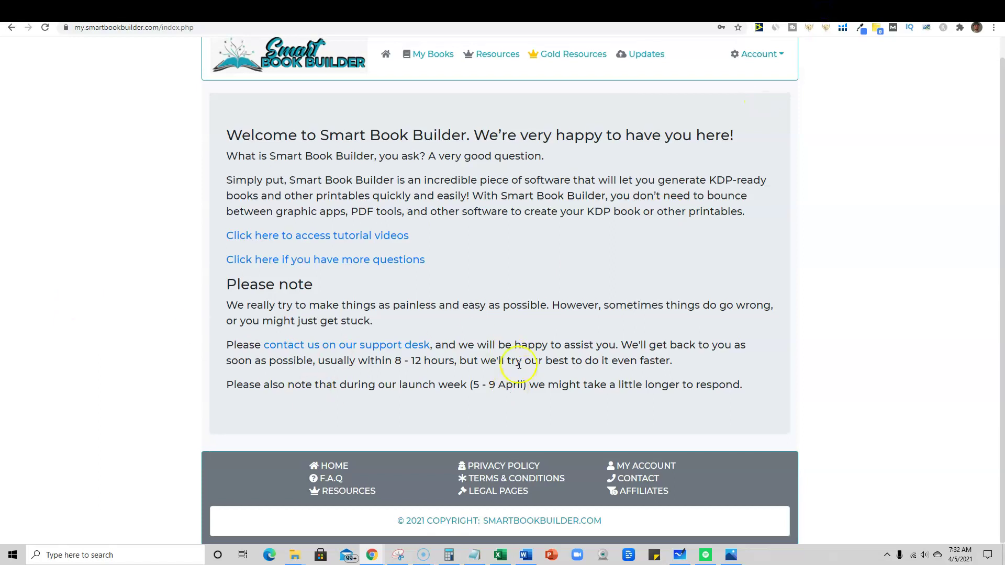
pyautogui.scroll(1, 520, 363)
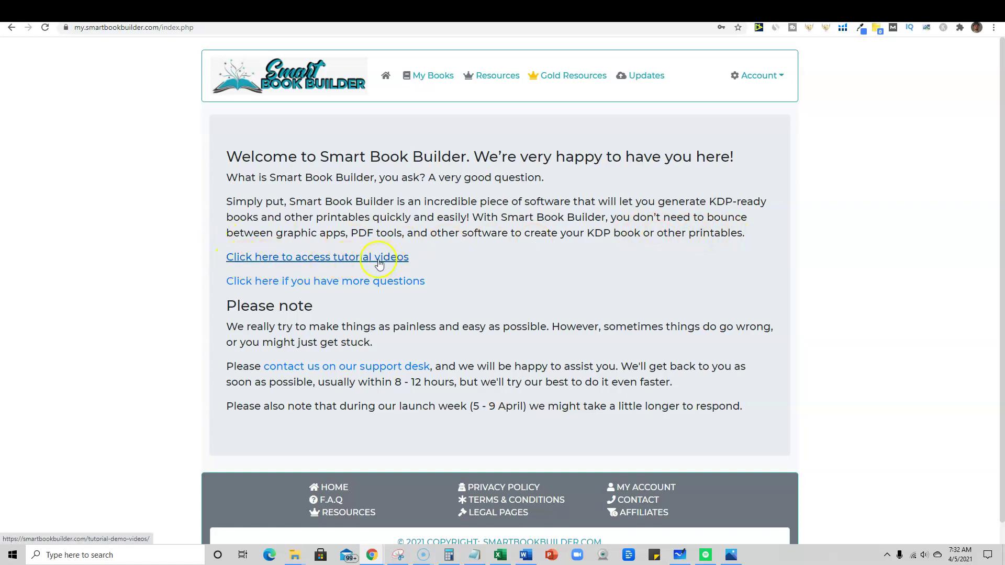
# - Open the tutorial videos link in a new tab, highlight the intro sentence, then view the videos page
pyautogui.rightClick(352, 262)
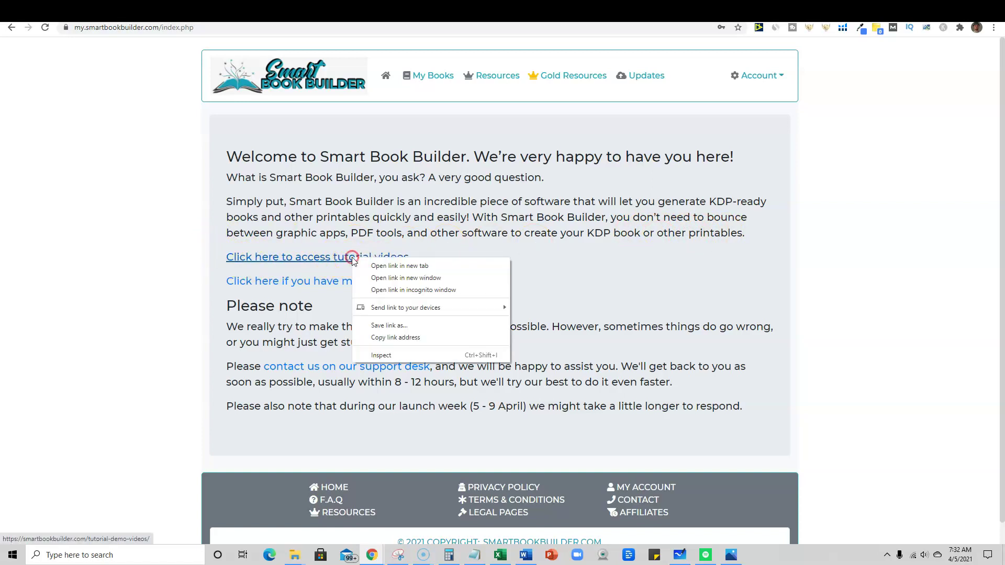
pyautogui.click(370, 265)
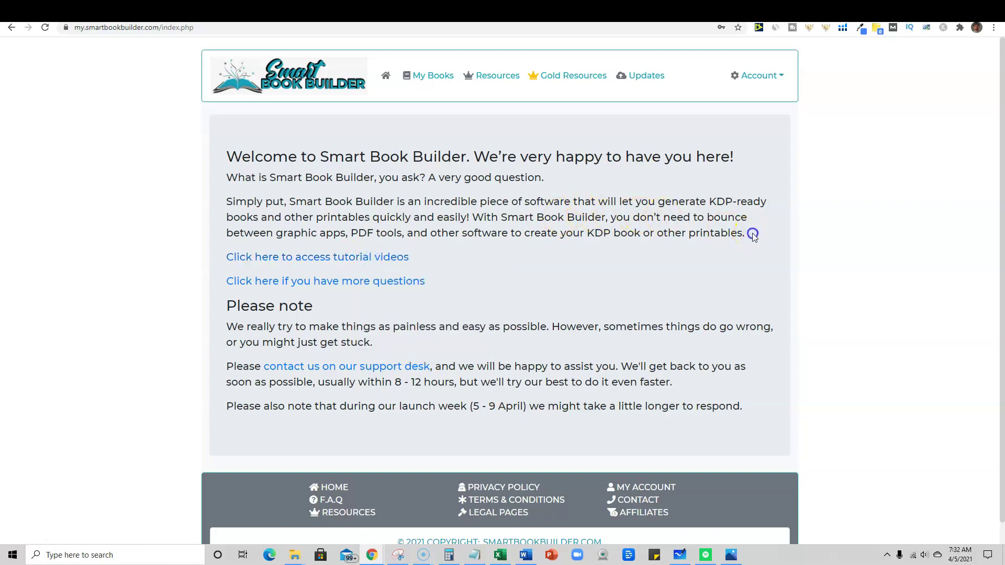
pyautogui.moveTo(746, 232); pyautogui.dragTo(458, 220)
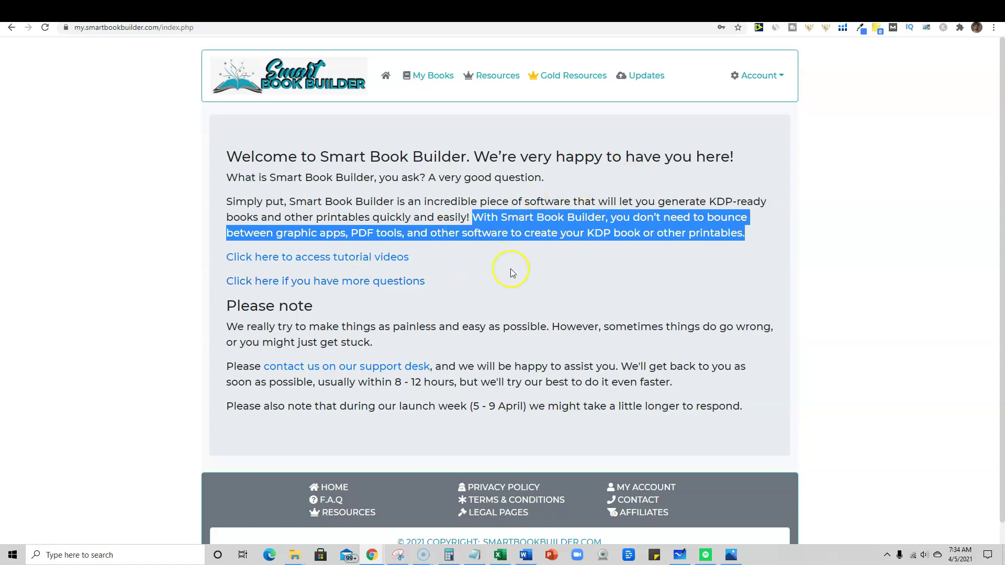
pyautogui.click(369, 265)
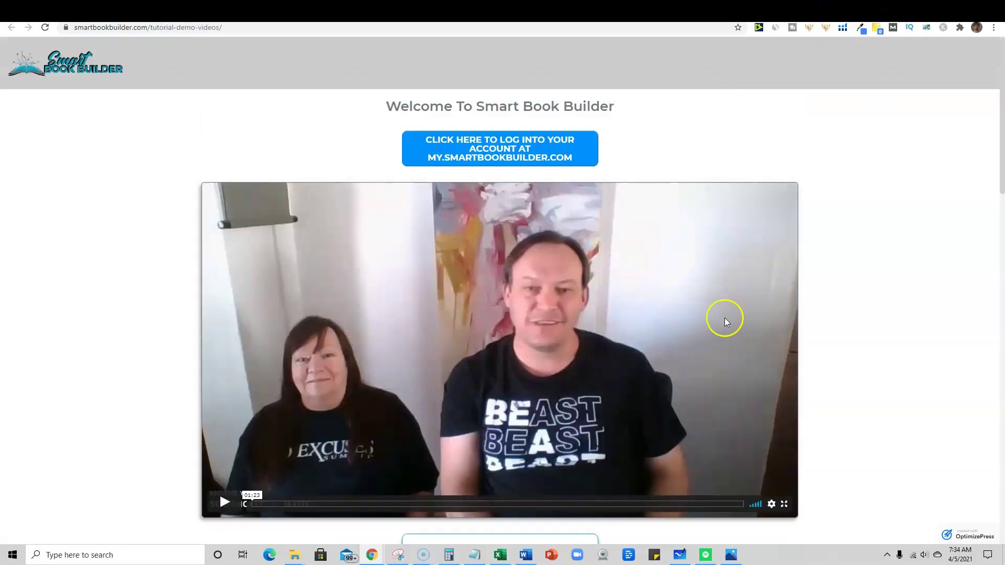
pyautogui.scroll(-4, 846, 329)
pyautogui.scroll(-3, 844, 330)
pyautogui.scroll(1, 503, 259)
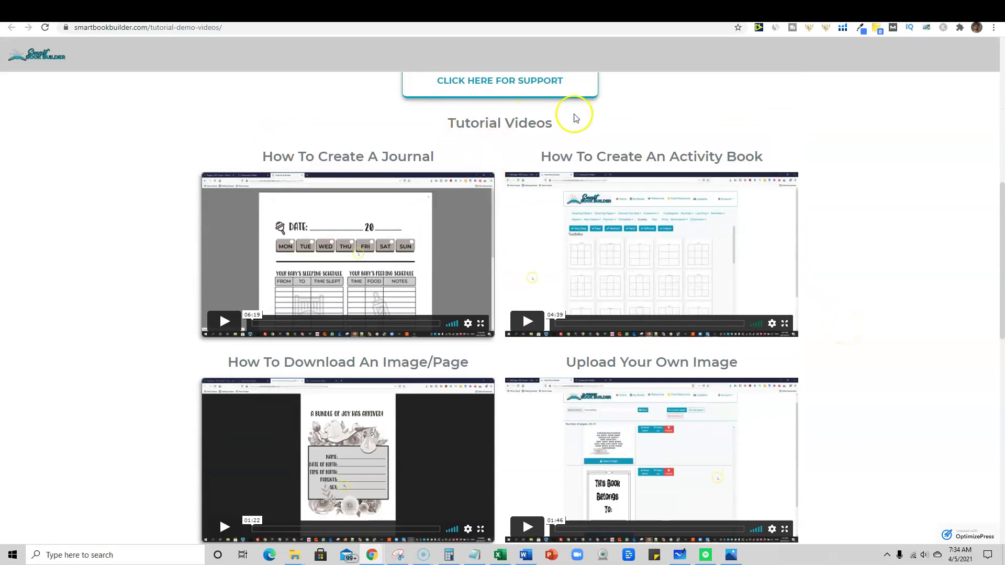
pyautogui.scroll(-1, 756, 340)
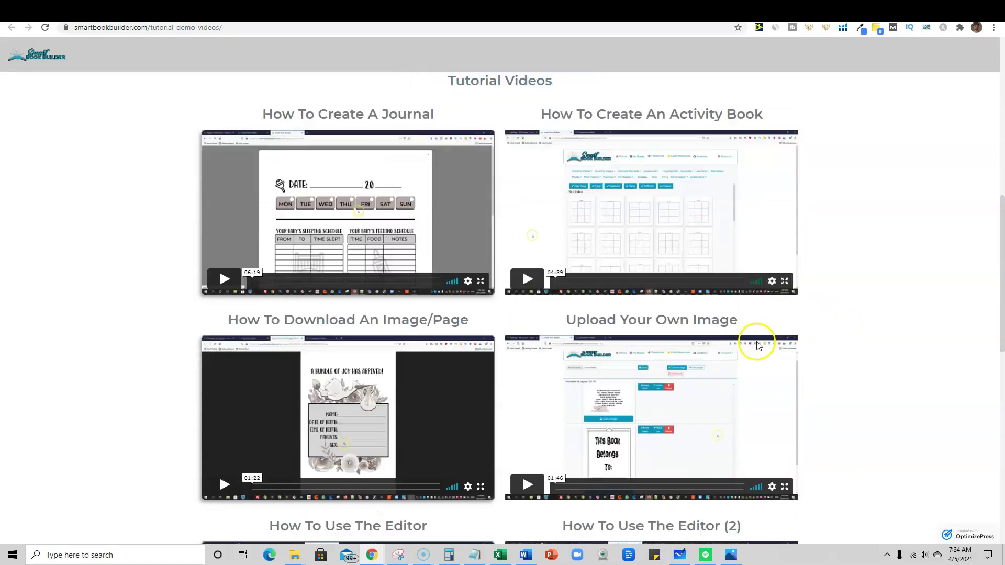
pyautogui.scroll(-1, 640, 258)
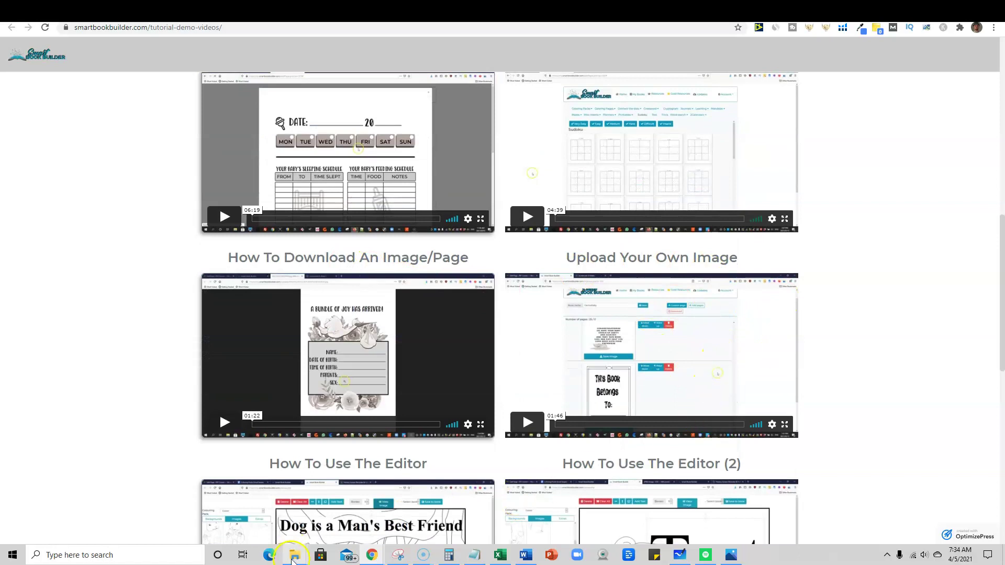
pyautogui.moveTo(294, 555)
pyautogui.click(186, 511)
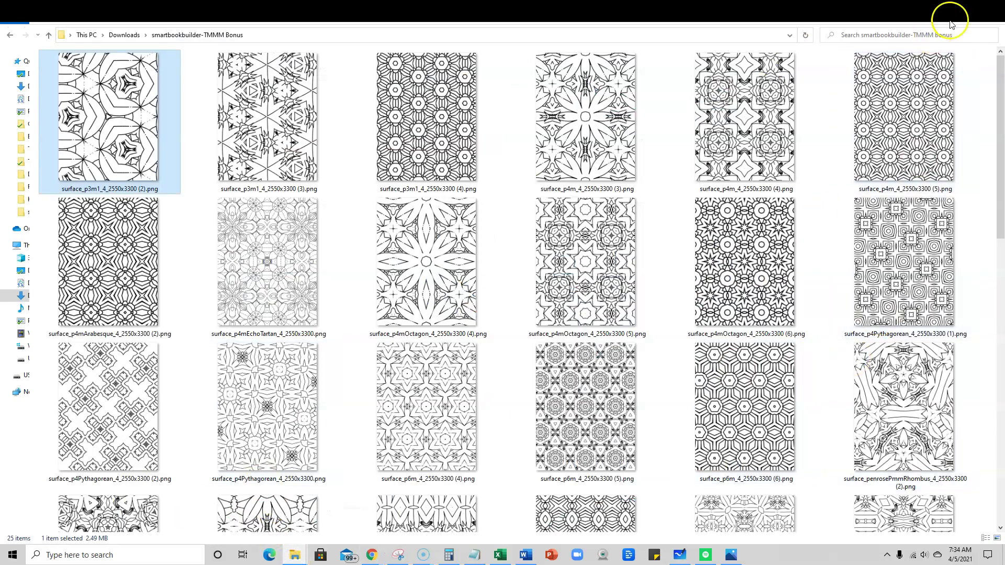
pyautogui.click(938, 8)
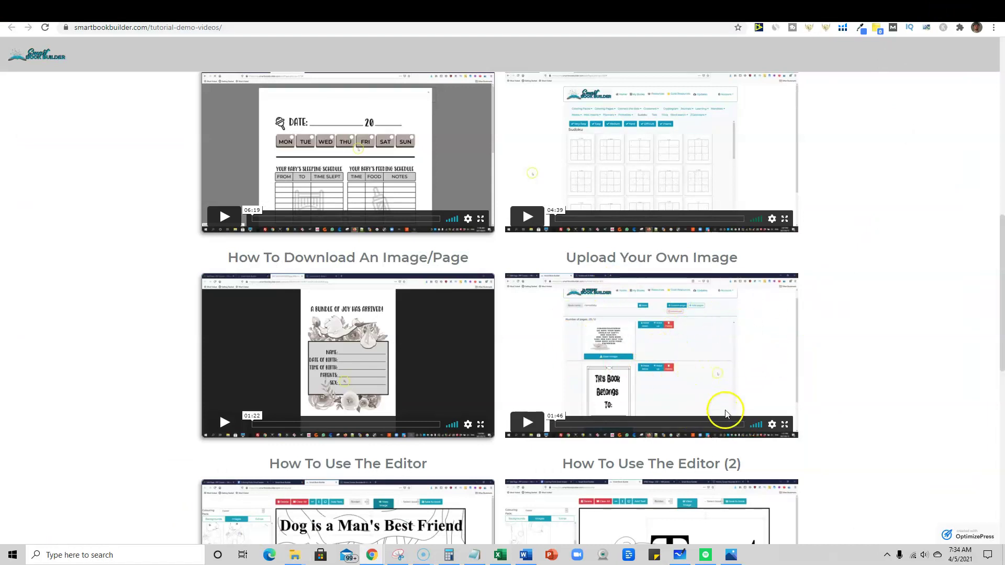
pyautogui.scroll(-1, 702, 406)
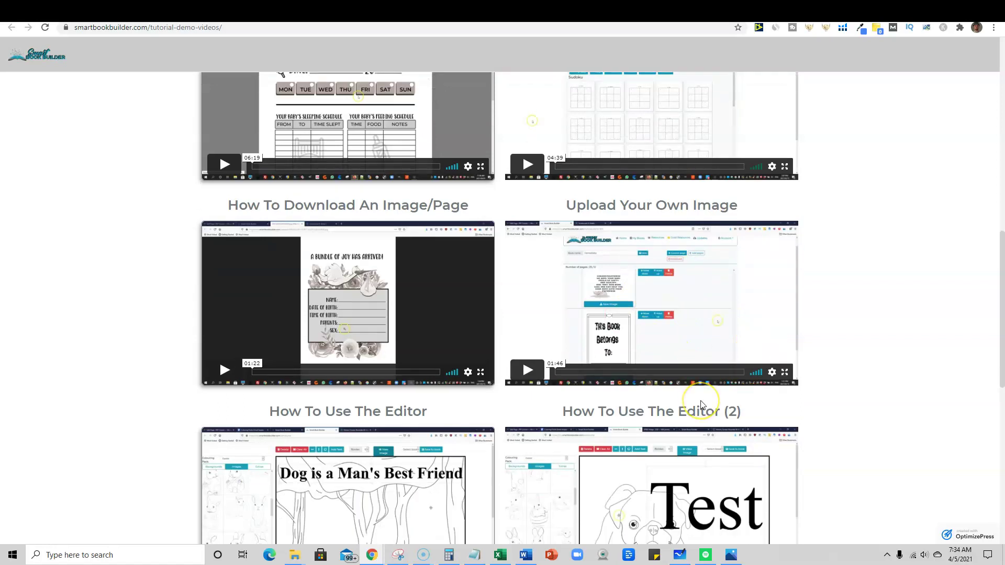
pyautogui.scroll(-1, 701, 408)
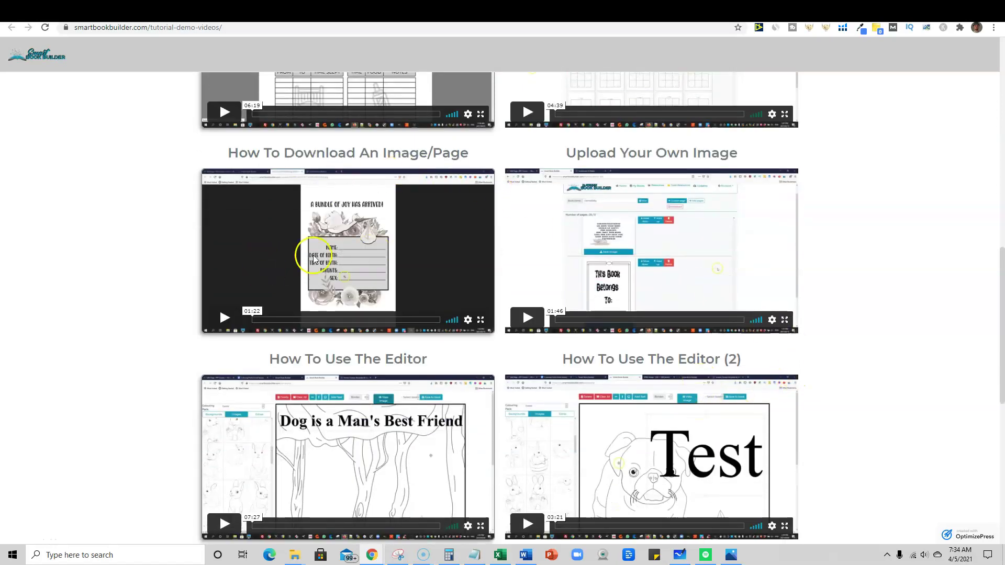
pyautogui.scroll(-2, 361, 353)
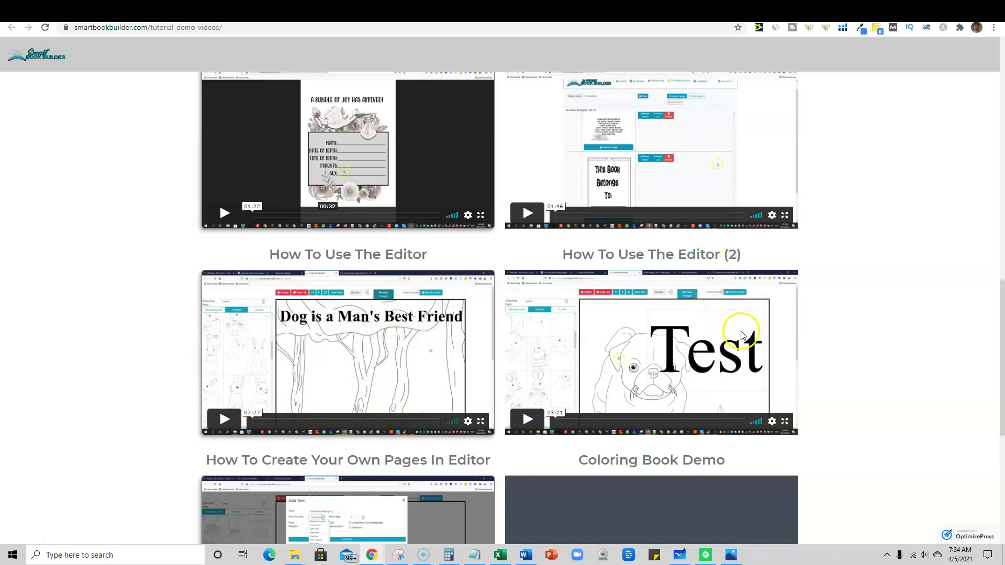
pyautogui.scroll(-2, 824, 413)
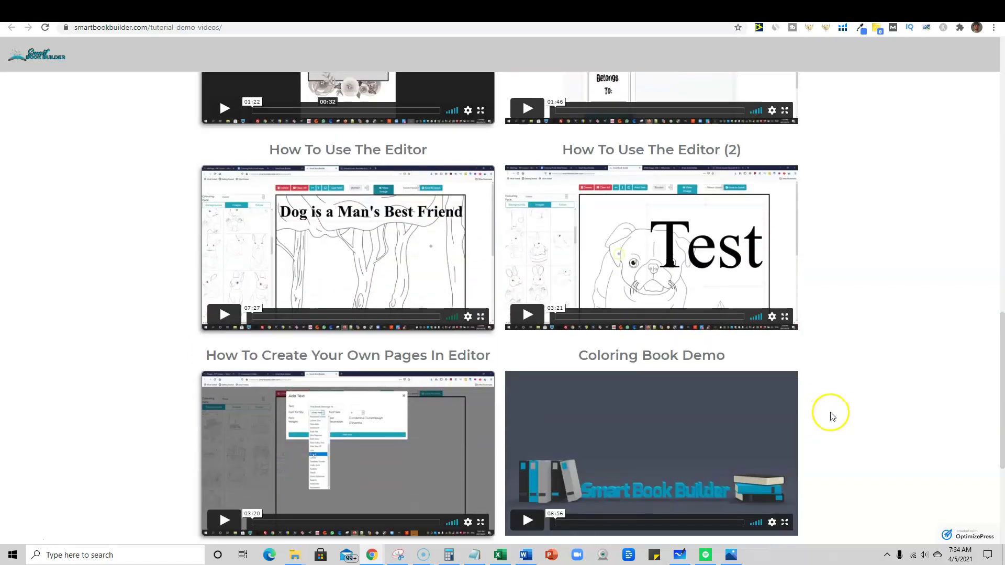
pyautogui.scroll(-1, 835, 416)
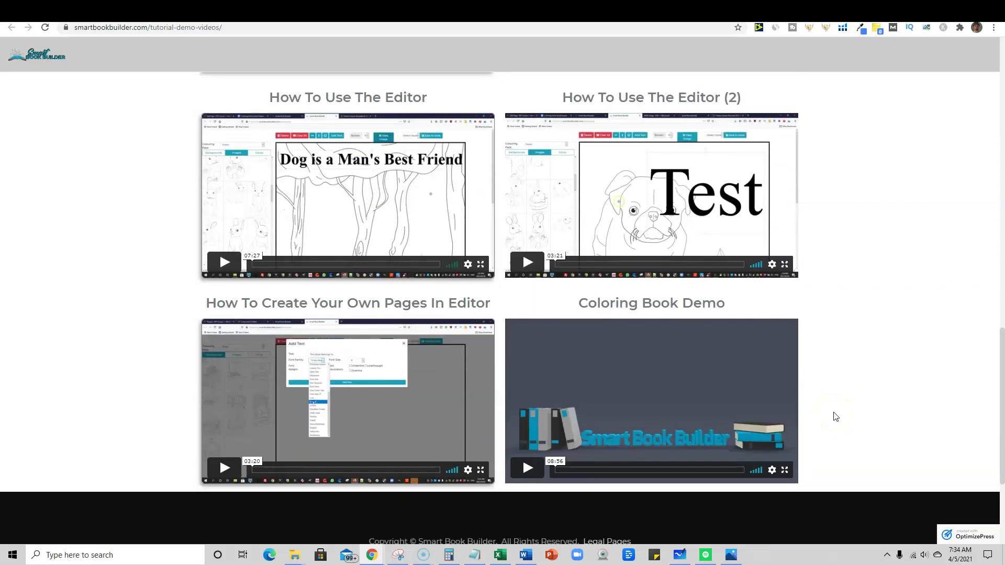
pyautogui.scroll(1, 835, 416)
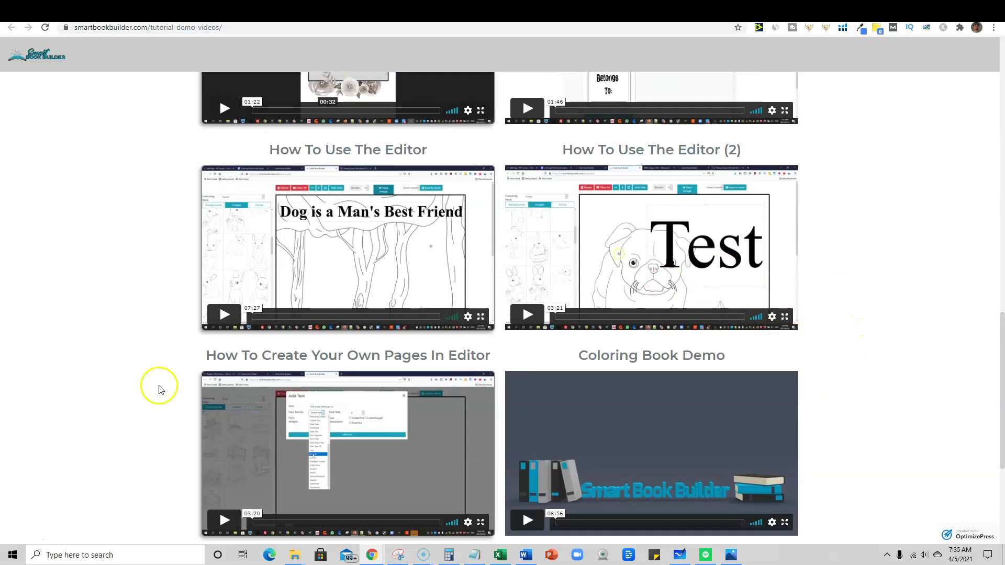
pyautogui.scroll(-1, 367, 375)
pyautogui.scroll(-1, 715, 401)
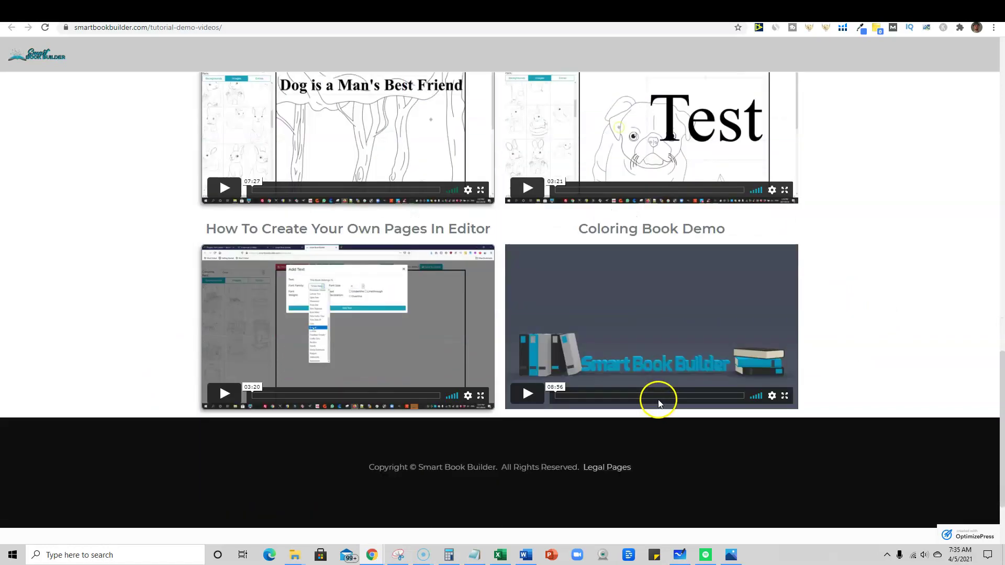
pyautogui.scroll(-1, 691, 381)
pyautogui.scroll(1, 657, 267)
pyautogui.scroll(5, 651, 447)
pyautogui.scroll(3, 616, 456)
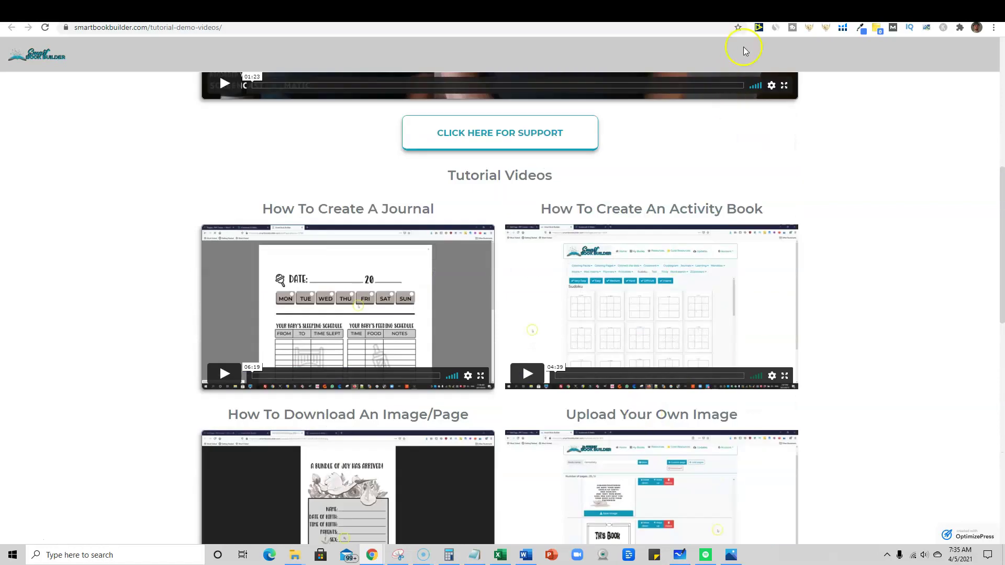
pyautogui.click(804, 11)
pyautogui.scroll(-1, 464, 448)
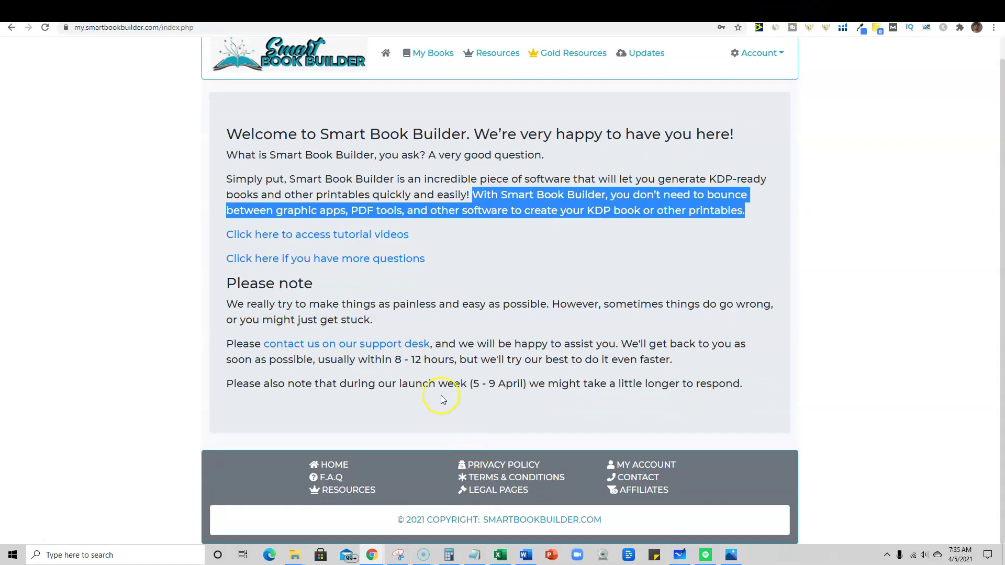
pyautogui.scroll(1, 346, 358)
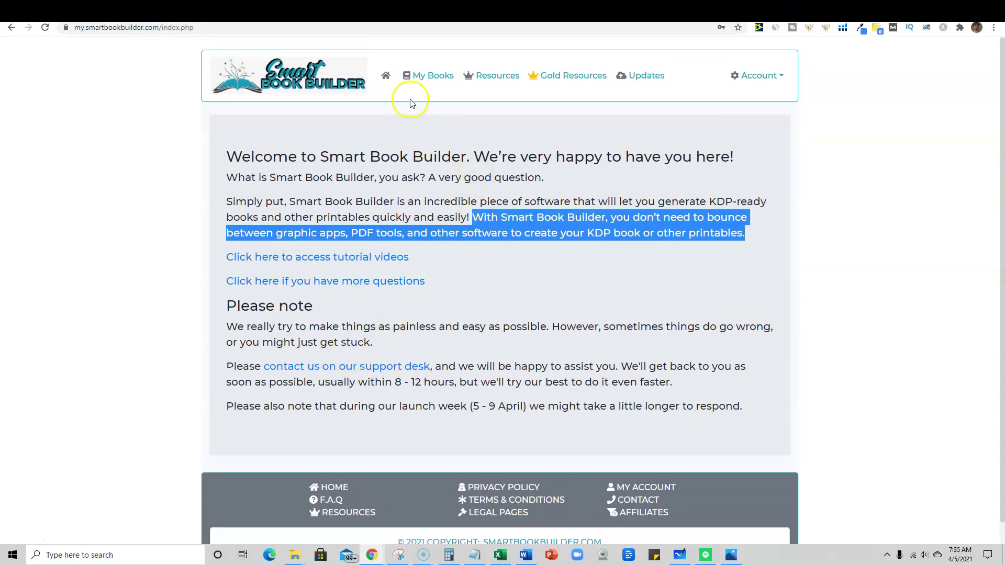
# - From My Books, create a new book named 'test coloring book'
pyautogui.click(423, 76)
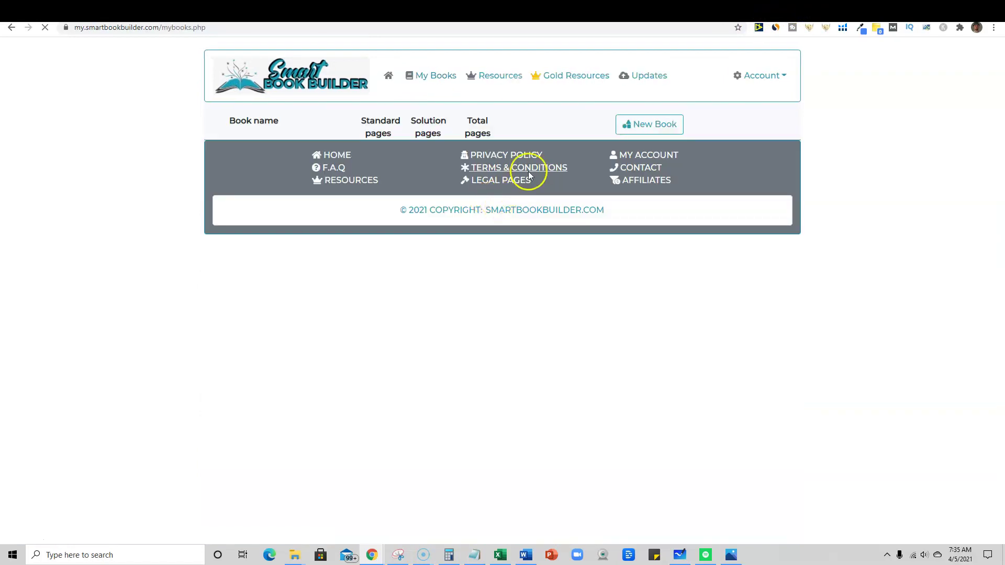
pyautogui.click(649, 126)
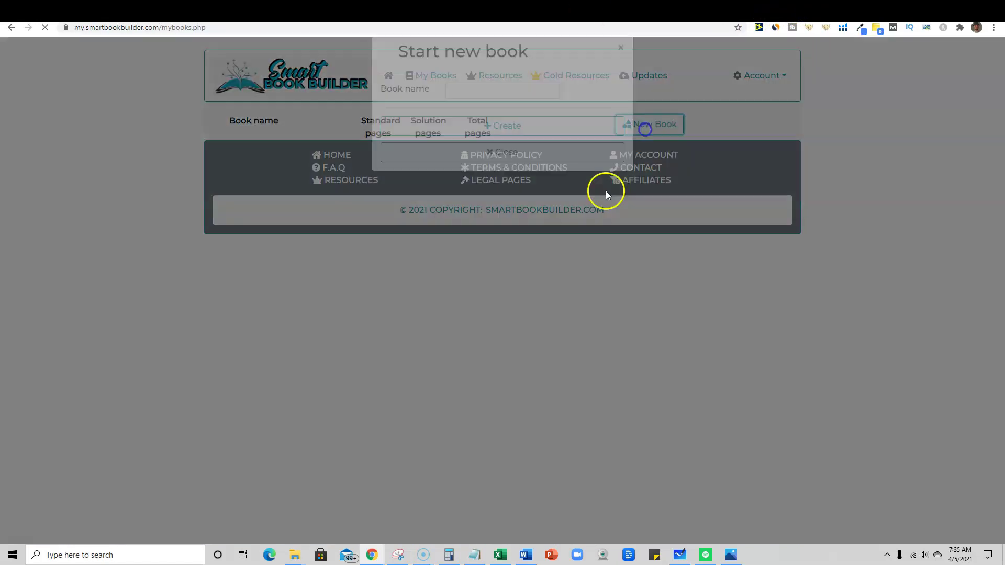
pyautogui.click(492, 110)
pyautogui.write('test coloring book')
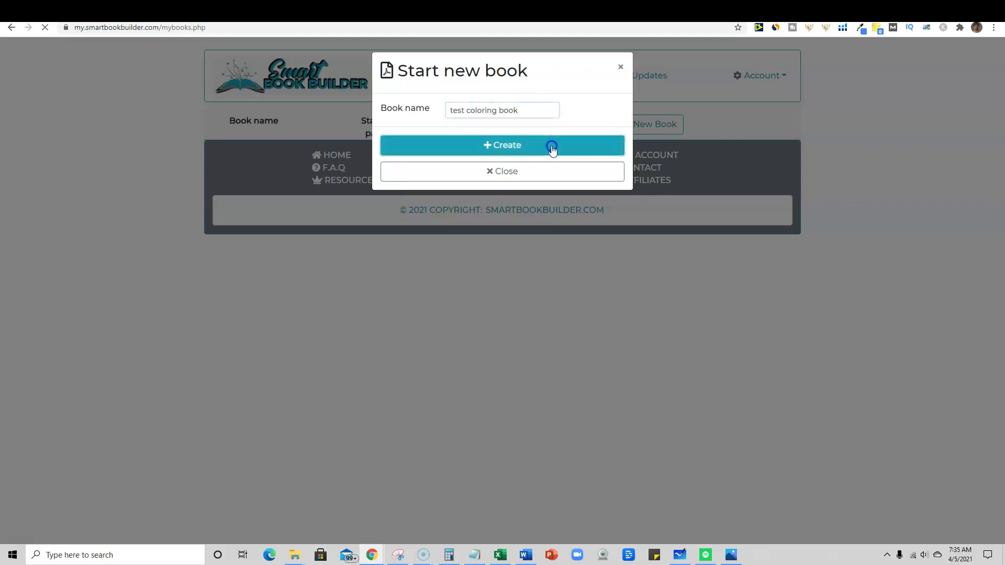
pyautogui.click(552, 147)
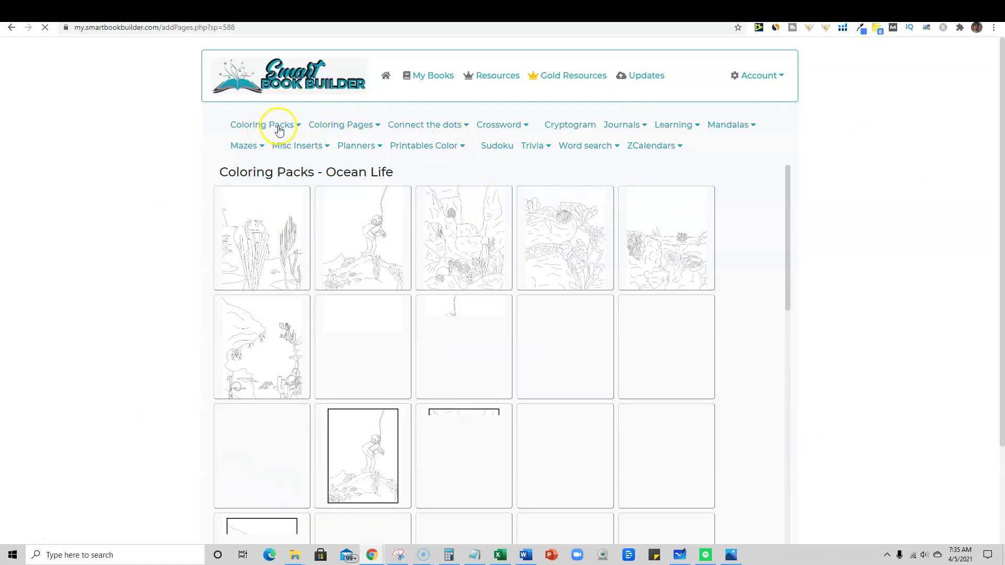
# - Look through the Coloring Pages, Connect the Dots and Crossword menus, then choose Dogs
pyautogui.click(366, 127)
pyautogui.click(436, 131)
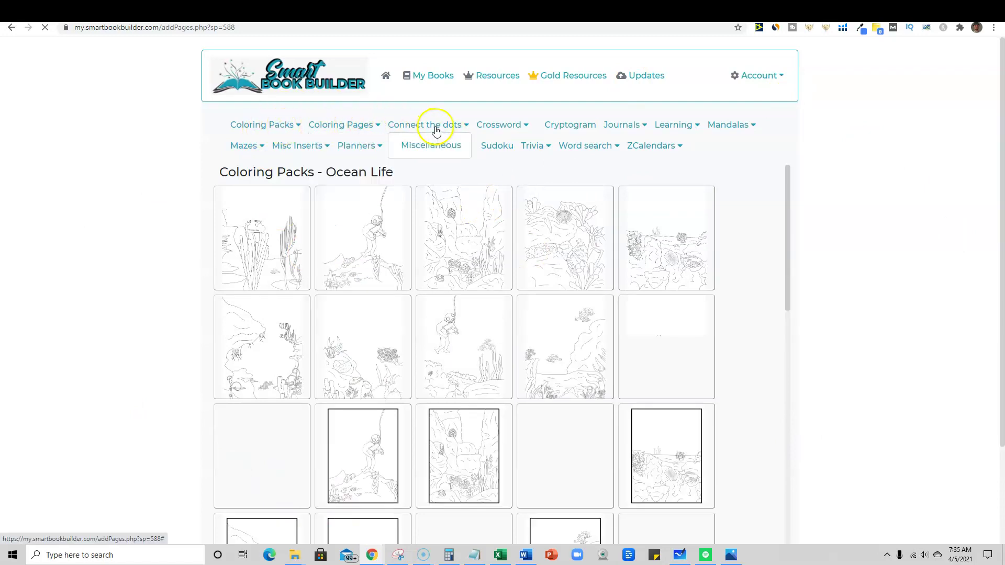
pyautogui.click(505, 130)
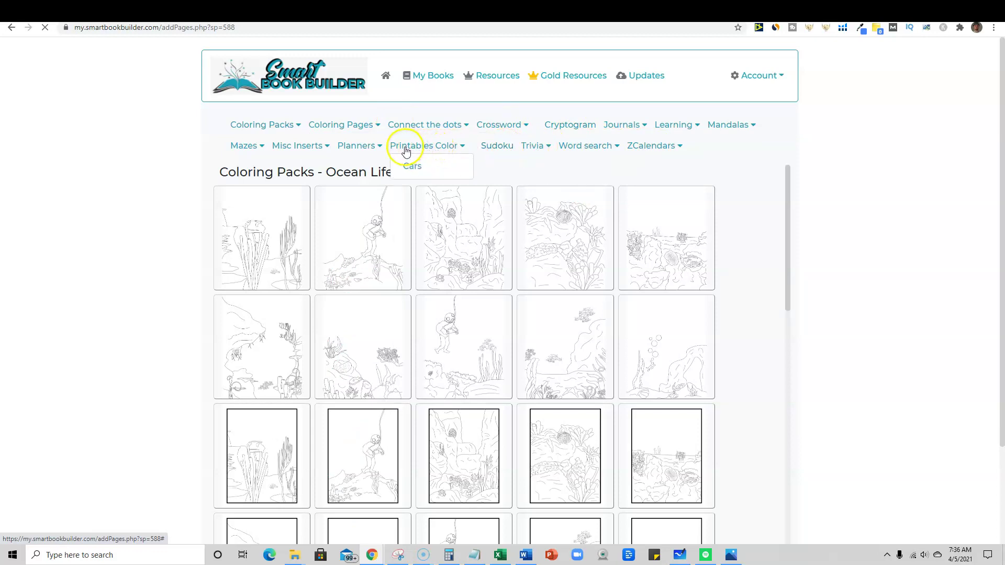
pyautogui.moveTo(356, 146)
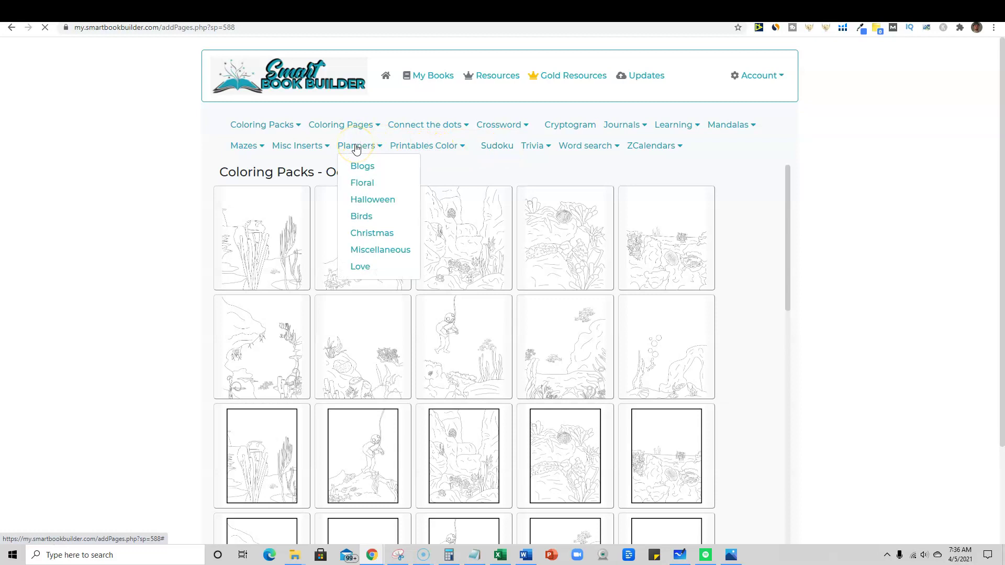
pyautogui.click(370, 186)
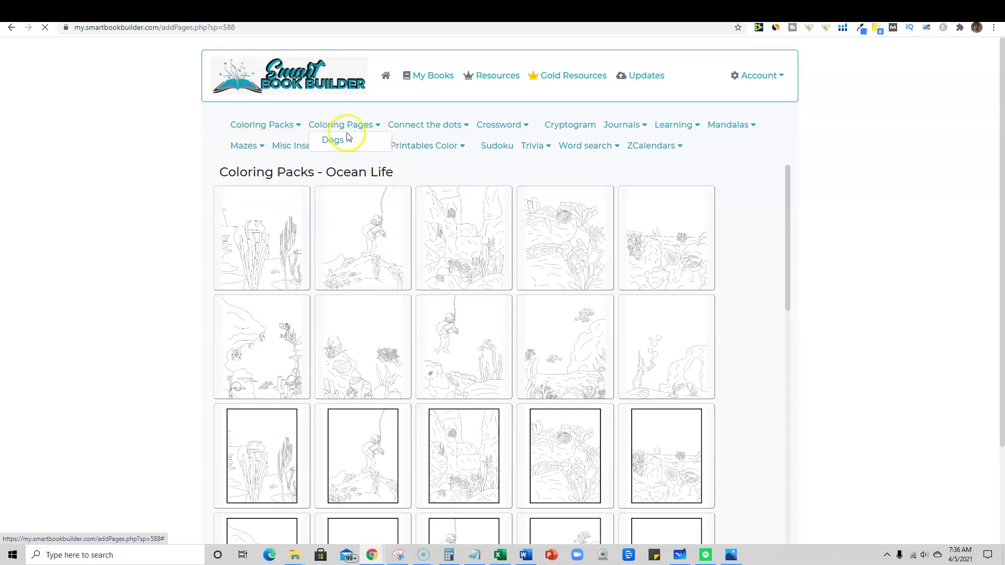
pyautogui.moveTo(343, 124)
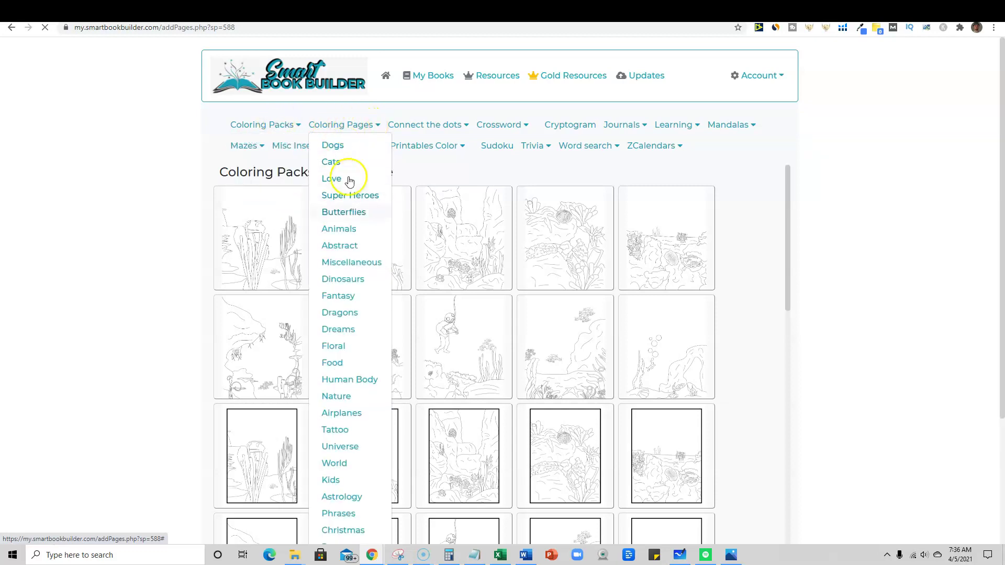
pyautogui.scroll(-1, 358, 355)
pyautogui.scroll(-2, 355, 357)
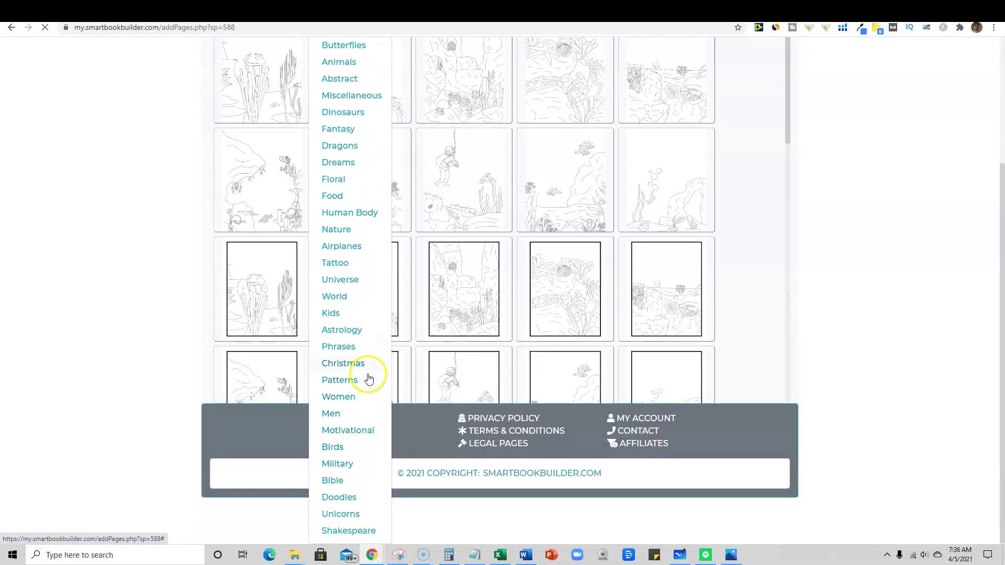
pyautogui.scroll(3, 367, 378)
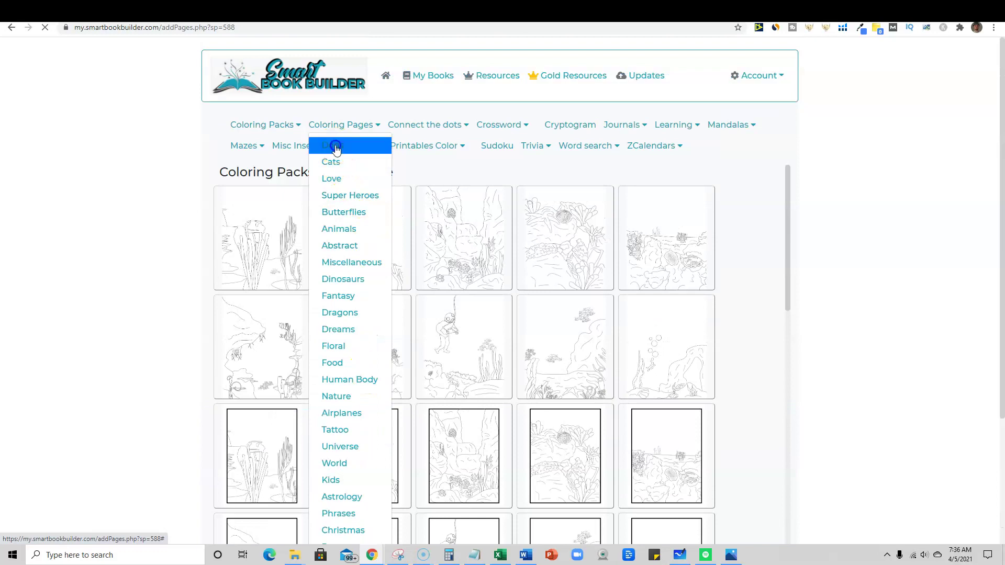
pyautogui.click(334, 146)
pyautogui.moveTo(666, 240)
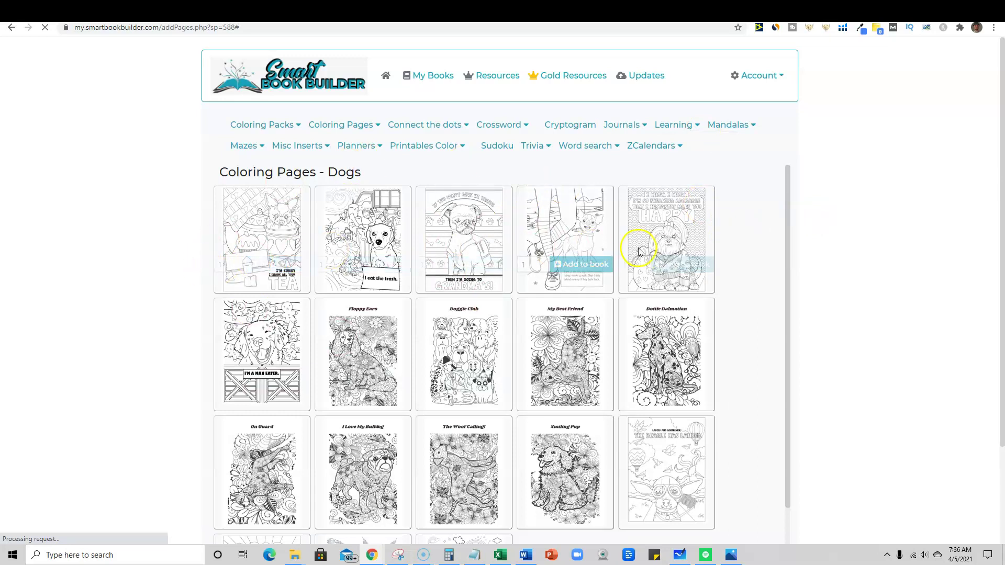
pyautogui.scroll(-1, 452, 420)
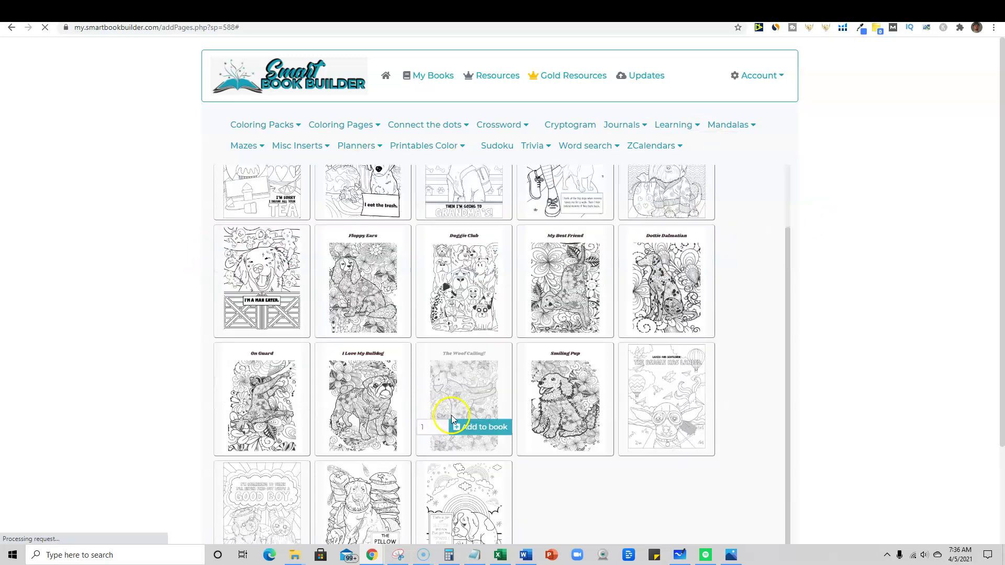
pyautogui.scroll(-2, 452, 419)
pyautogui.scroll(2, 463, 416)
pyautogui.scroll(2, 549, 298)
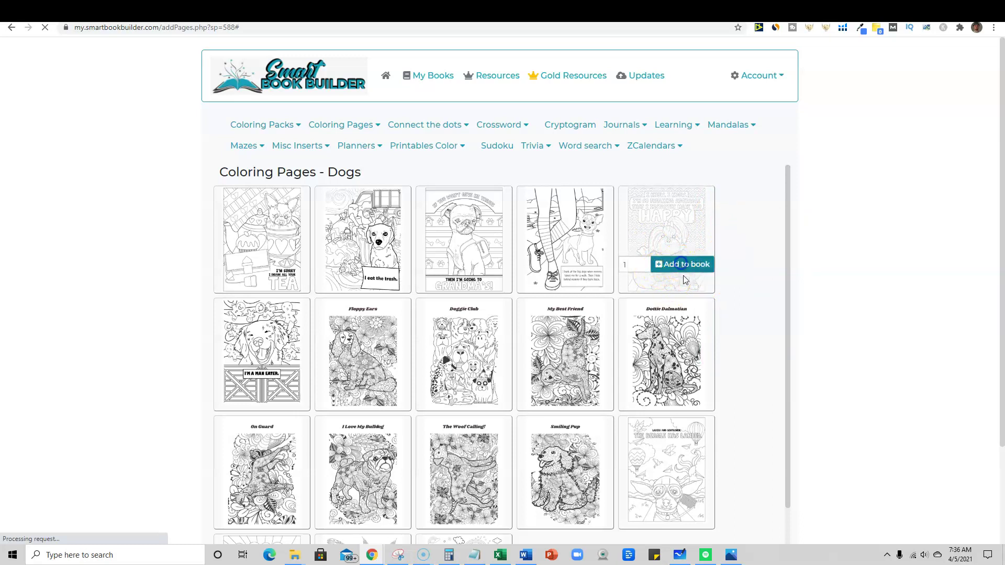
# - Add the five top-row dog pages plus Doggie Club, beagle, rainbow dog and one more
pyautogui.click(682, 266)
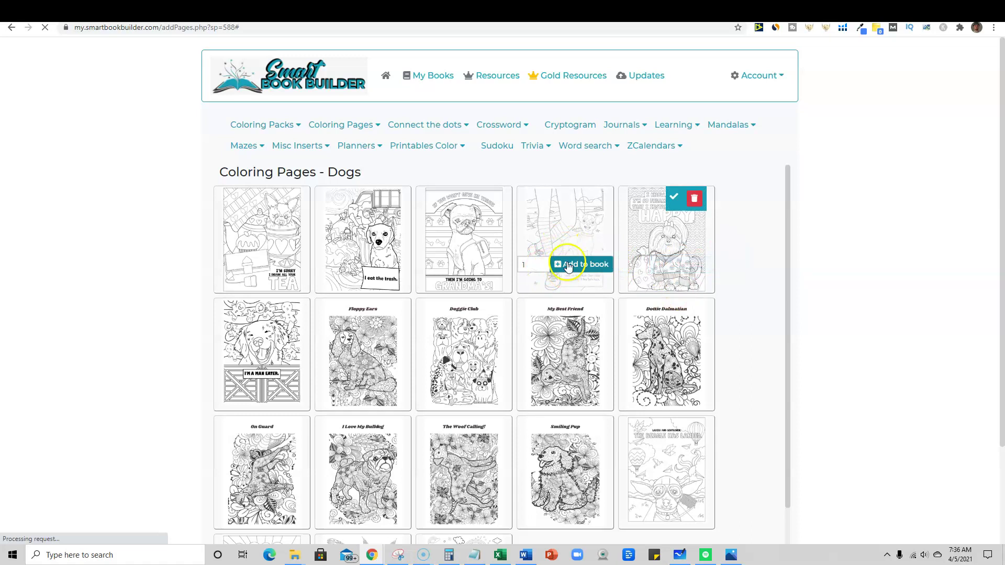
pyautogui.click(585, 264)
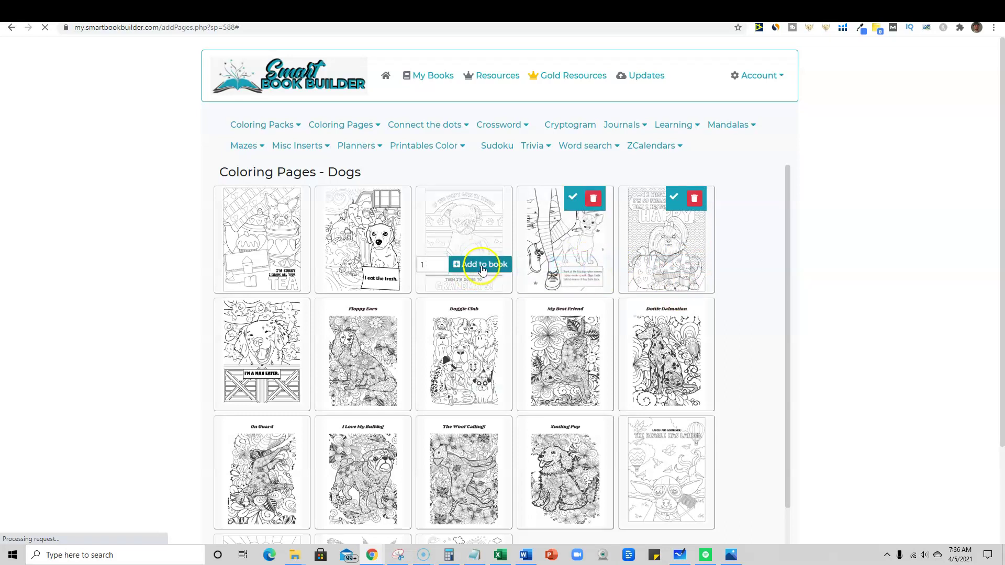
pyautogui.click(476, 264)
pyautogui.click(380, 266)
pyautogui.click(288, 266)
pyautogui.moveTo(362, 355)
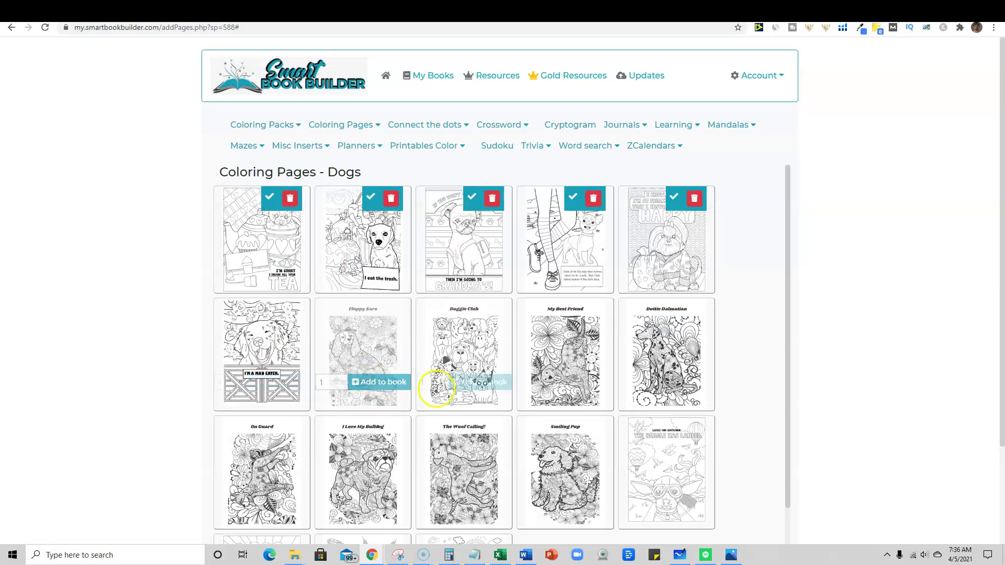
pyautogui.click(491, 383)
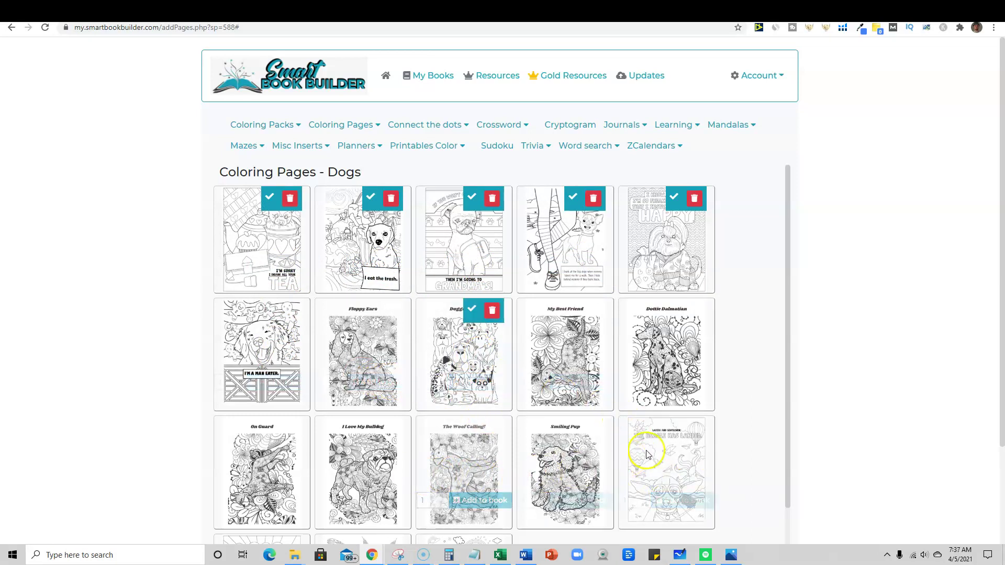
pyautogui.scroll(-1, 675, 448)
pyautogui.click(688, 428)
pyautogui.scroll(-2, 503, 459)
pyautogui.click(471, 420)
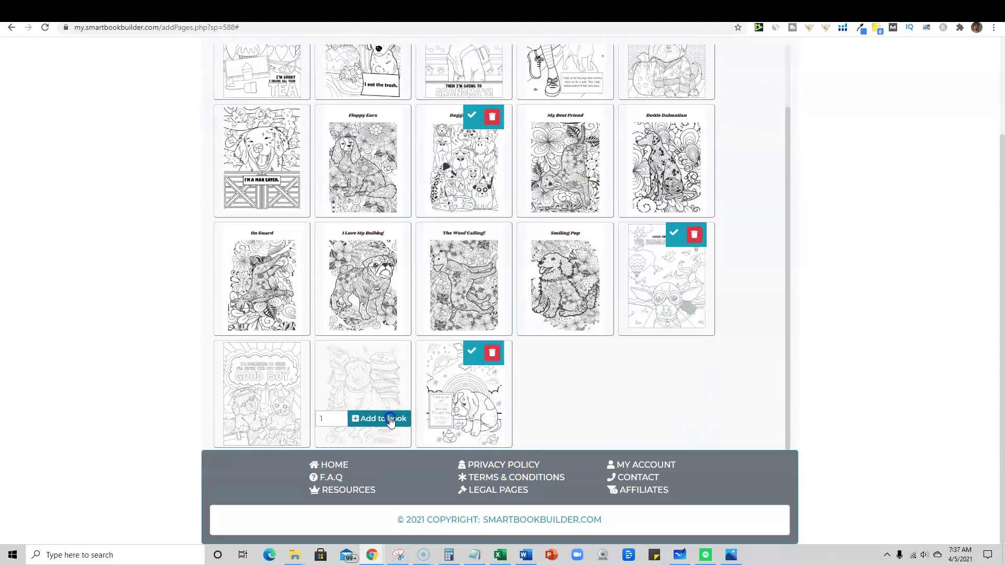
pyautogui.click(384, 418)
pyautogui.scroll(1, 328, 366)
pyautogui.scroll(2, 464, 366)
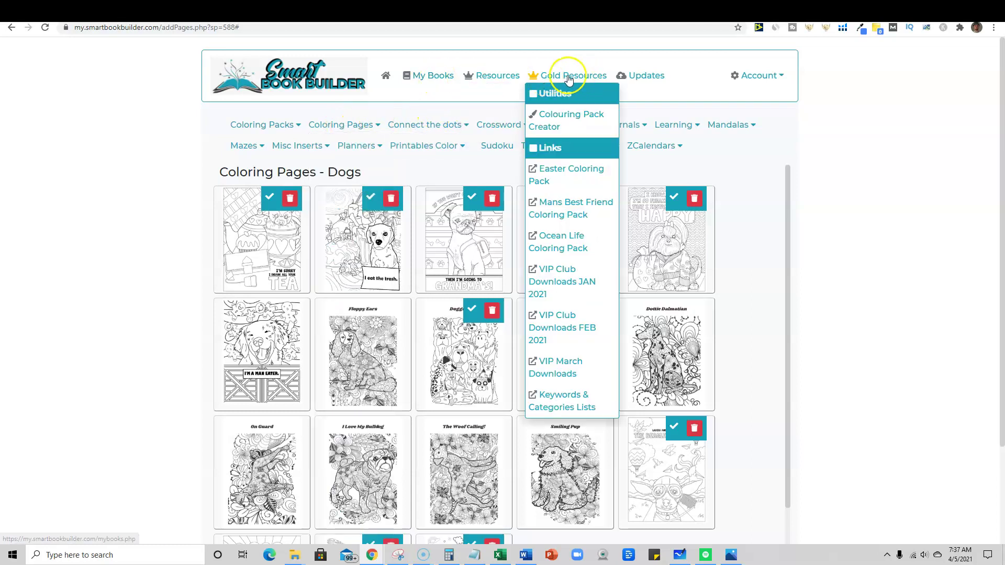
# - Go to My Books and view the test coloring book's nine dog pages
pyautogui.click(438, 79)
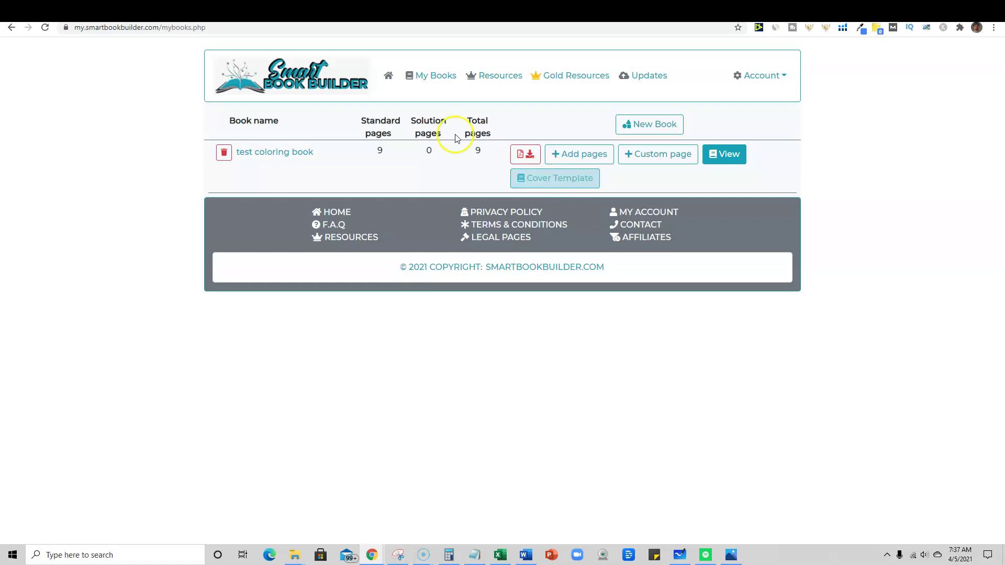
pyautogui.click(724, 154)
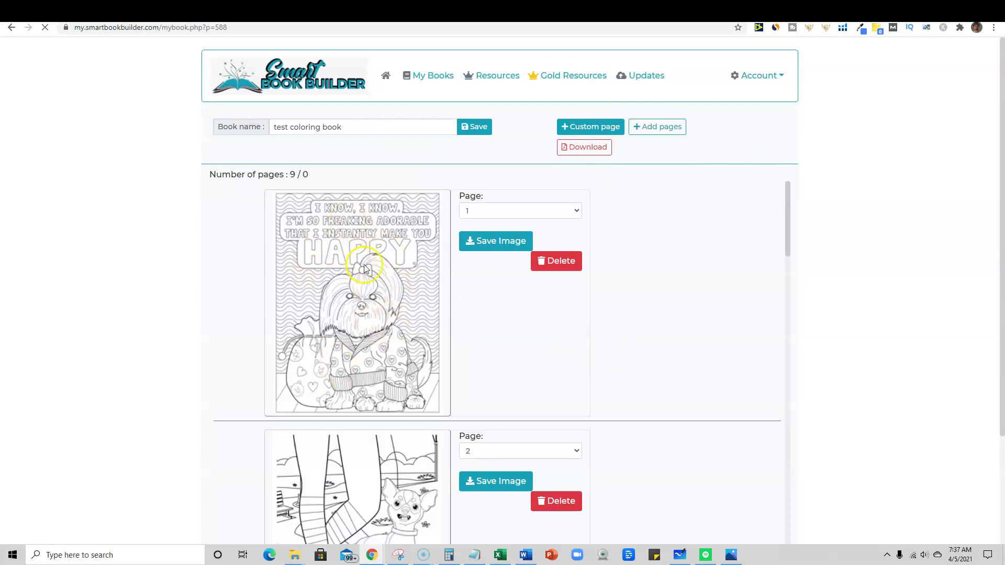
pyautogui.scroll(-1, 364, 269)
pyautogui.scroll(-5, 369, 271)
pyautogui.scroll(-5, 408, 377)
pyautogui.scroll(-4, 424, 396)
pyautogui.scroll(-5, 423, 396)
pyautogui.scroll(-4, 424, 397)
pyautogui.scroll(8, 425, 399)
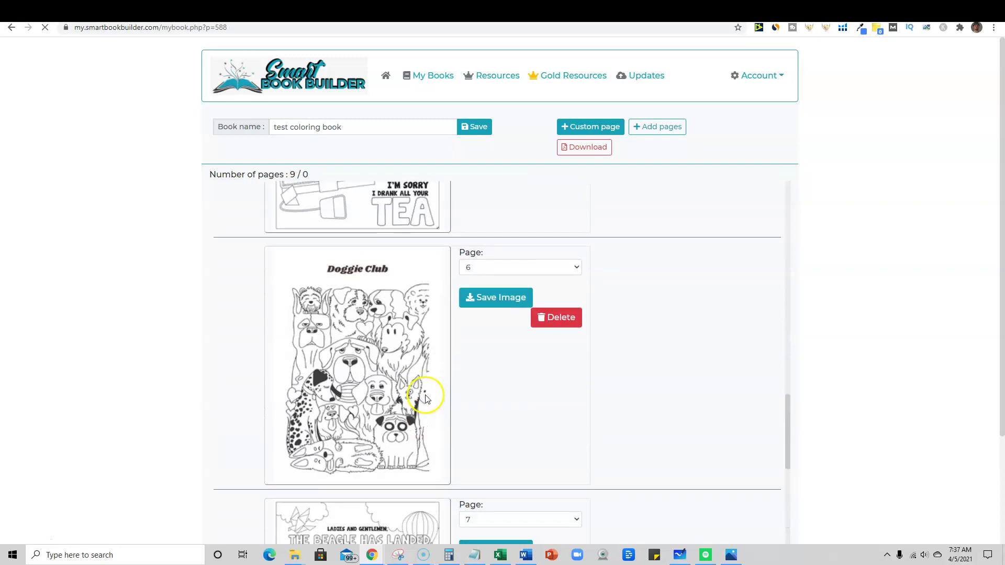
pyautogui.scroll(6, 424, 399)
pyautogui.scroll(8, 428, 393)
pyautogui.scroll(1, 429, 392)
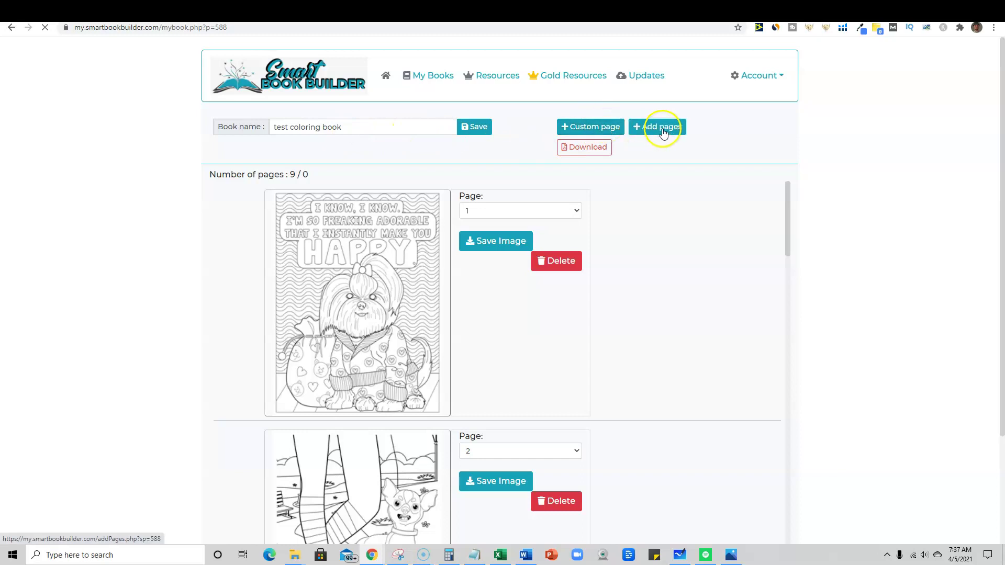
# - Glance at the custom page upload form, then go back to the Ocean Life add-pages catalog
pyautogui.click(604, 130)
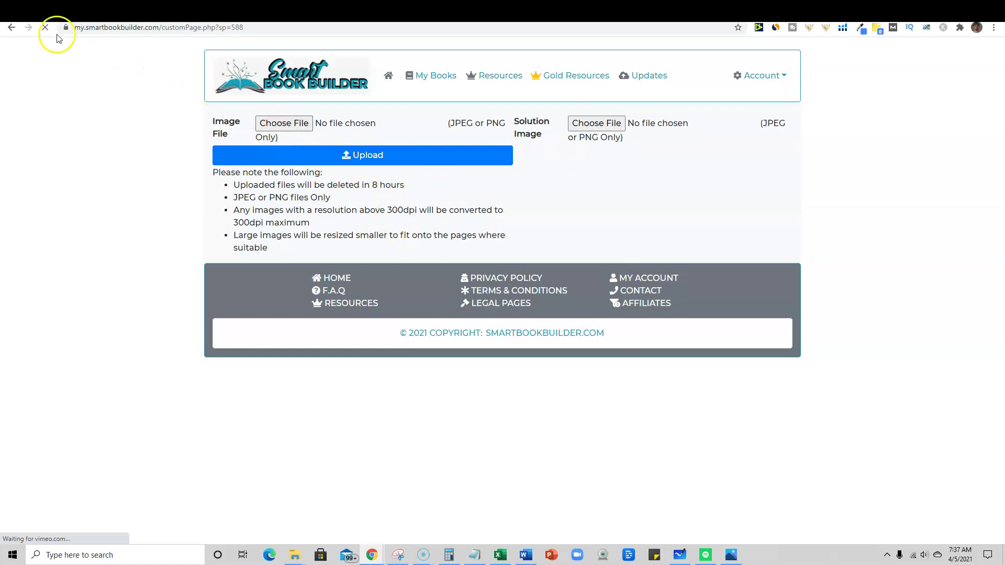
pyautogui.click(10, 28)
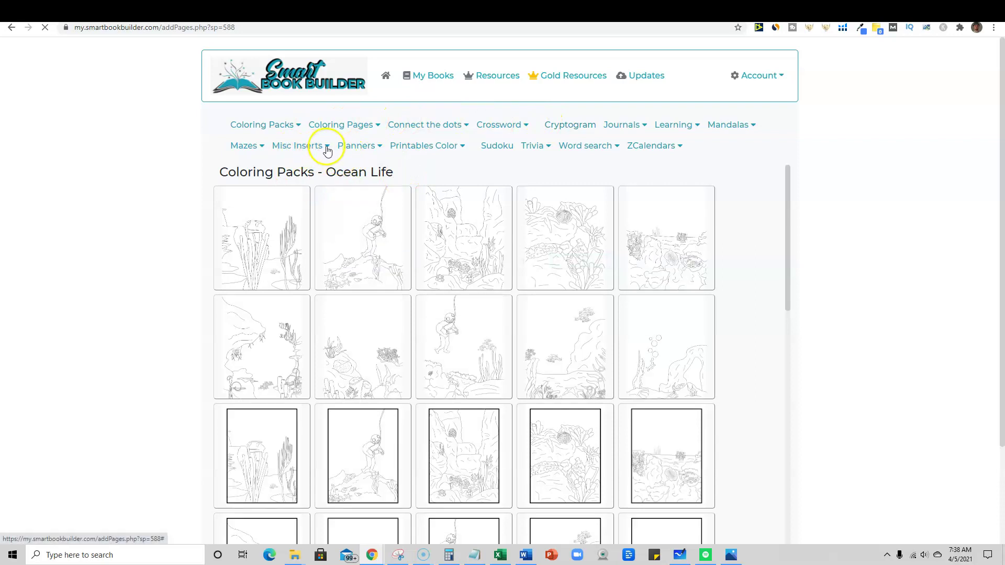
# - Add a Misc Inserts 'Book Belongs To' design, then return to the ten-page book in My Books
pyautogui.click(297, 151)
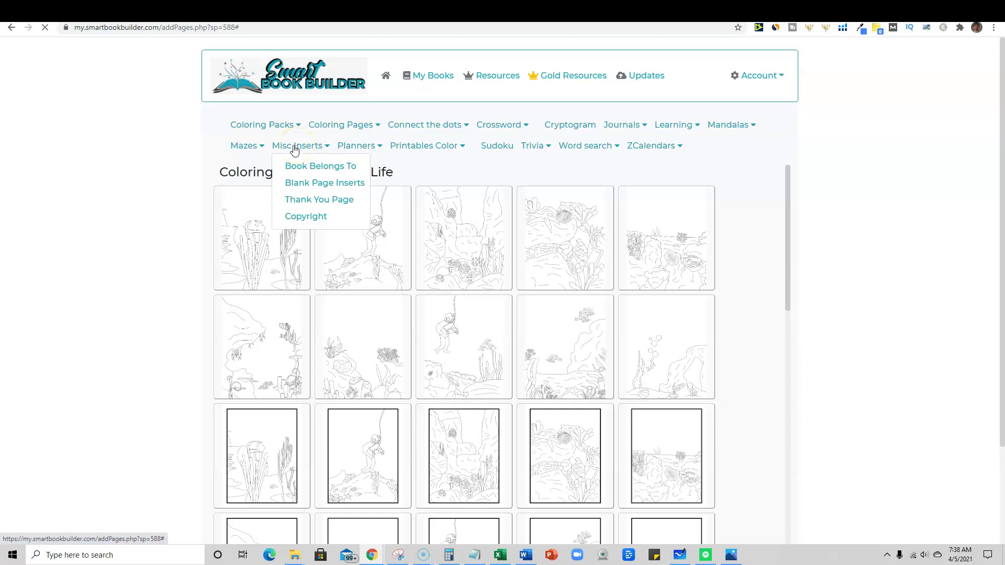
pyautogui.click(297, 167)
pyautogui.click(290, 150)
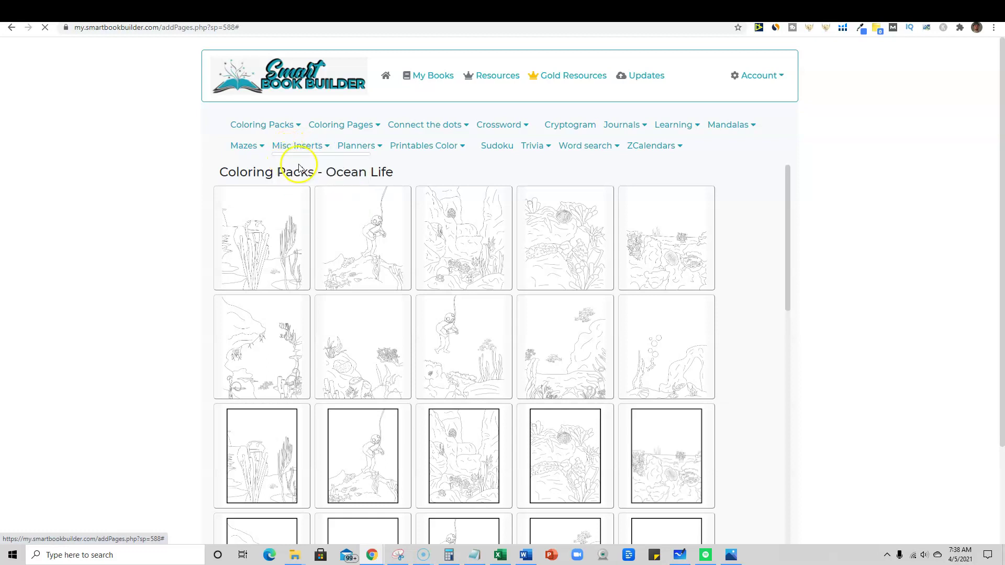
pyautogui.click(332, 166)
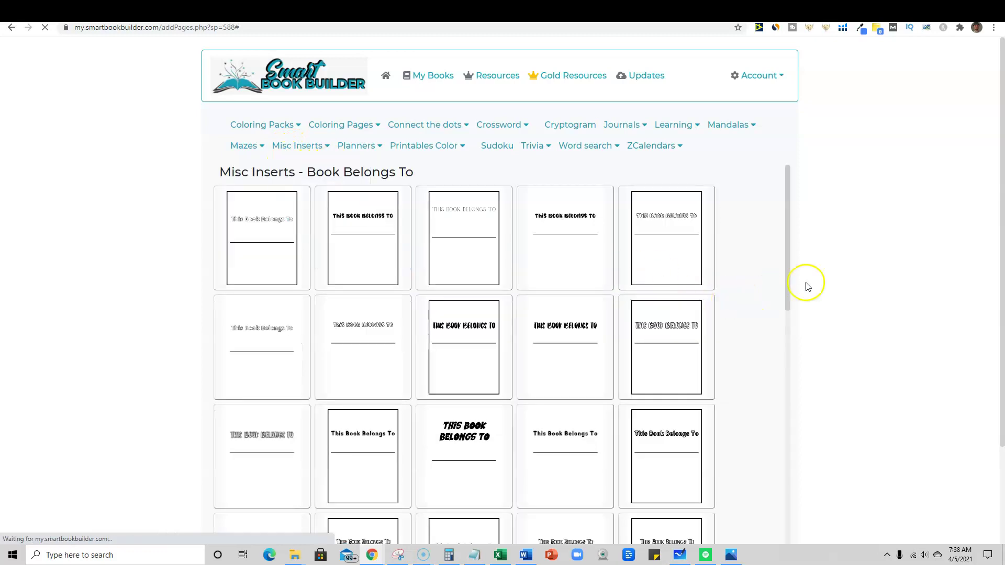
pyautogui.moveTo(565, 238)
pyautogui.scroll(-3, 590, 340)
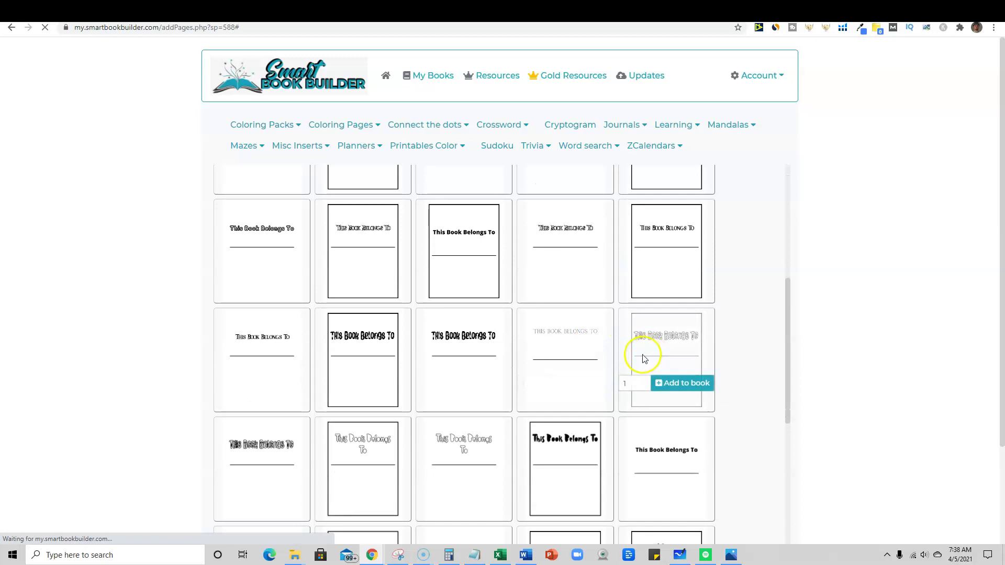
pyautogui.moveTo(363, 359)
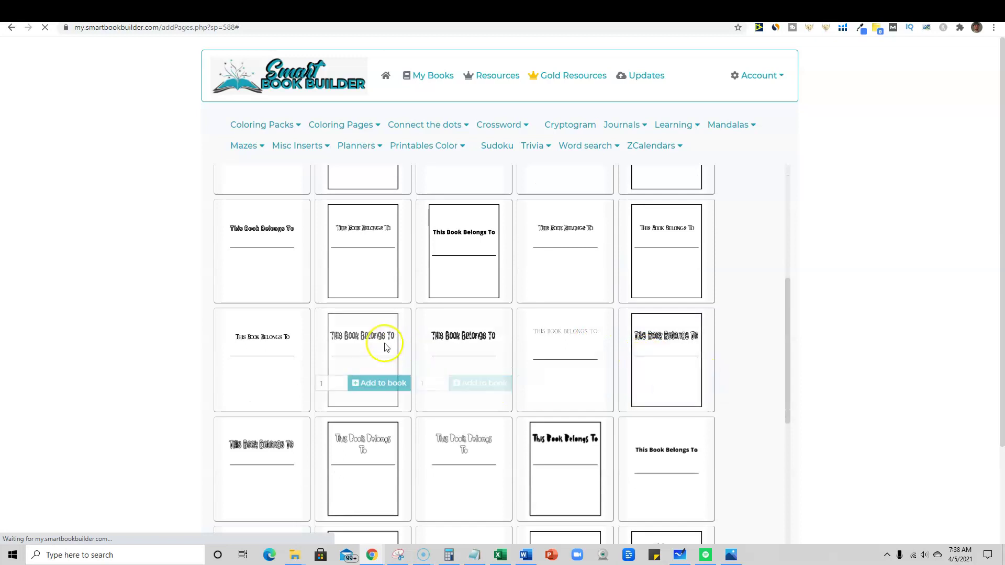
pyautogui.click(380, 384)
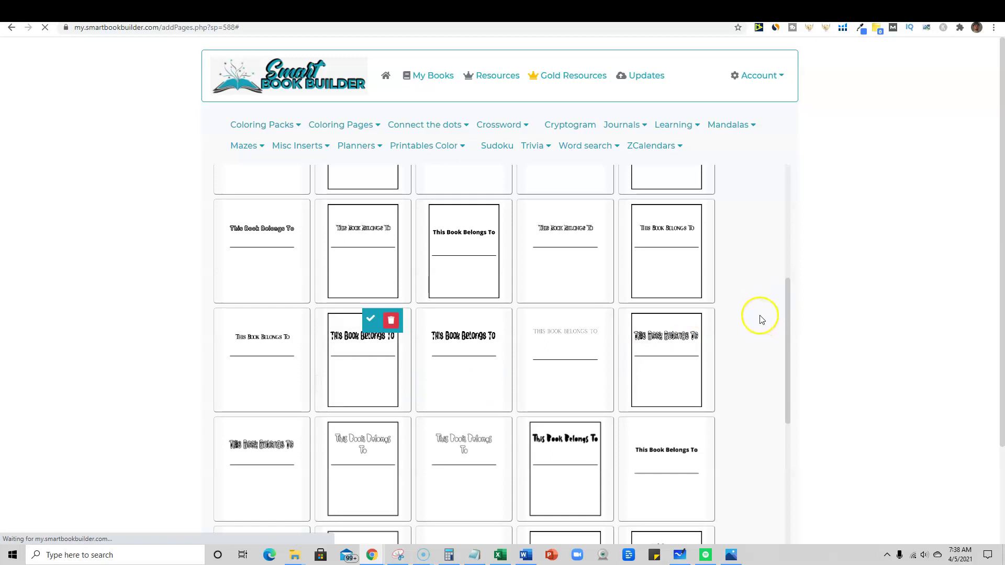
pyautogui.scroll(3, 761, 320)
pyautogui.scroll(-3, 747, 317)
pyautogui.scroll(-2, 741, 318)
pyautogui.scroll(-2, 739, 322)
pyautogui.scroll(-2, 737, 327)
pyautogui.scroll(3, 737, 327)
pyautogui.scroll(3, 731, 325)
pyautogui.scroll(3, 754, 307)
pyautogui.scroll(3, 762, 291)
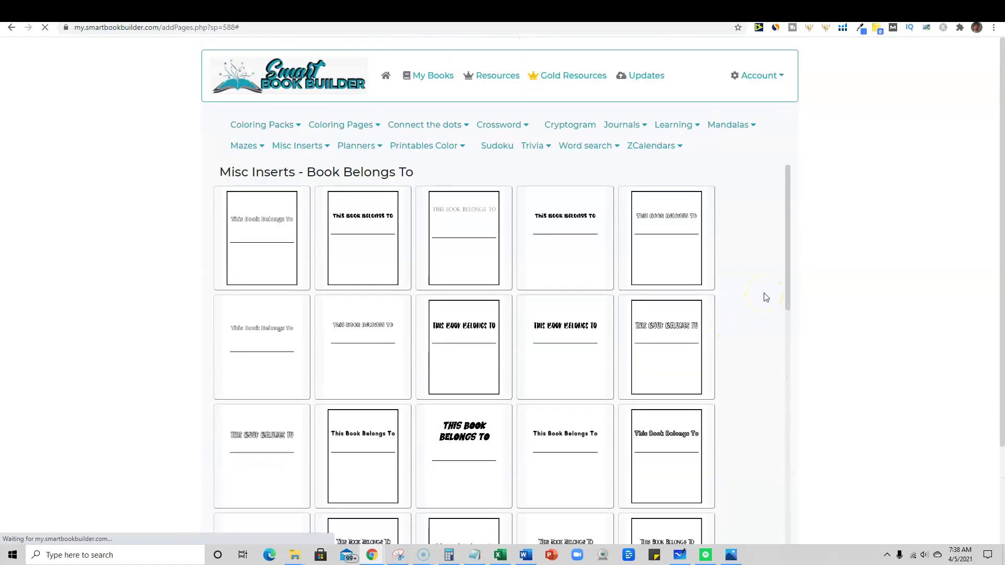
pyautogui.scroll(-2, 751, 238)
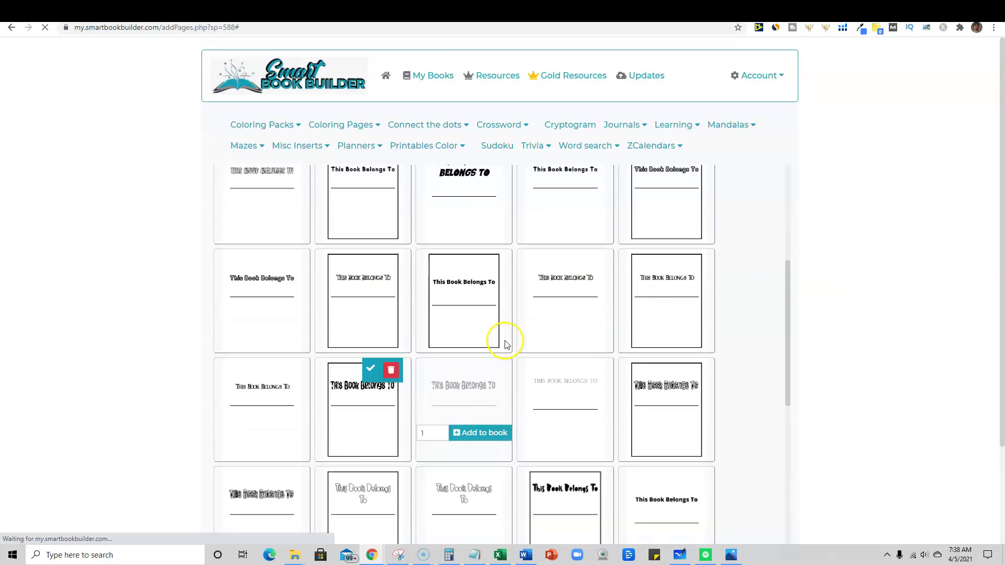
pyautogui.scroll(2, 505, 344)
pyautogui.click(433, 74)
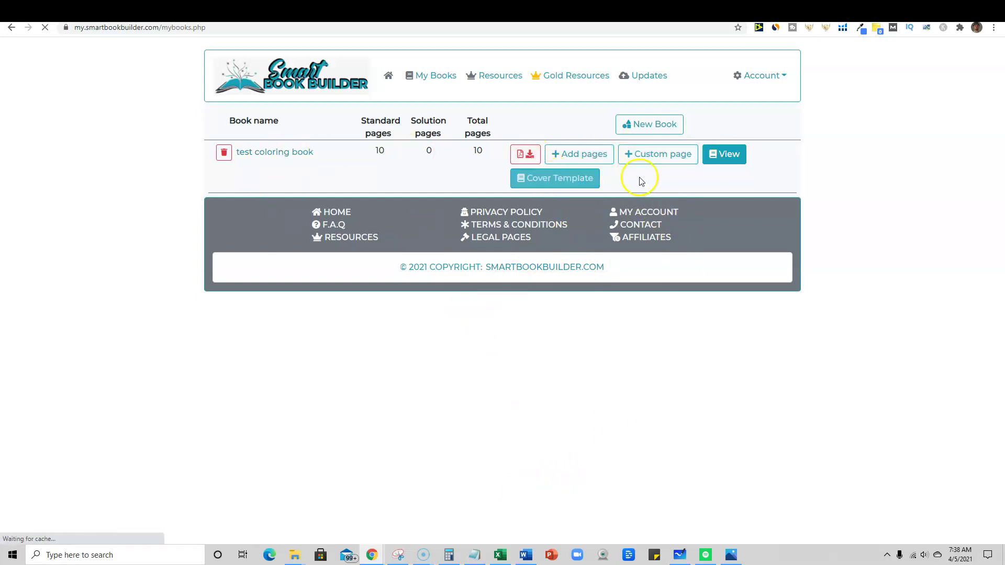
# - Renumber page 10 (This Book Belongs To) as page 1, save it, and start the PDF download
pyautogui.click(728, 159)
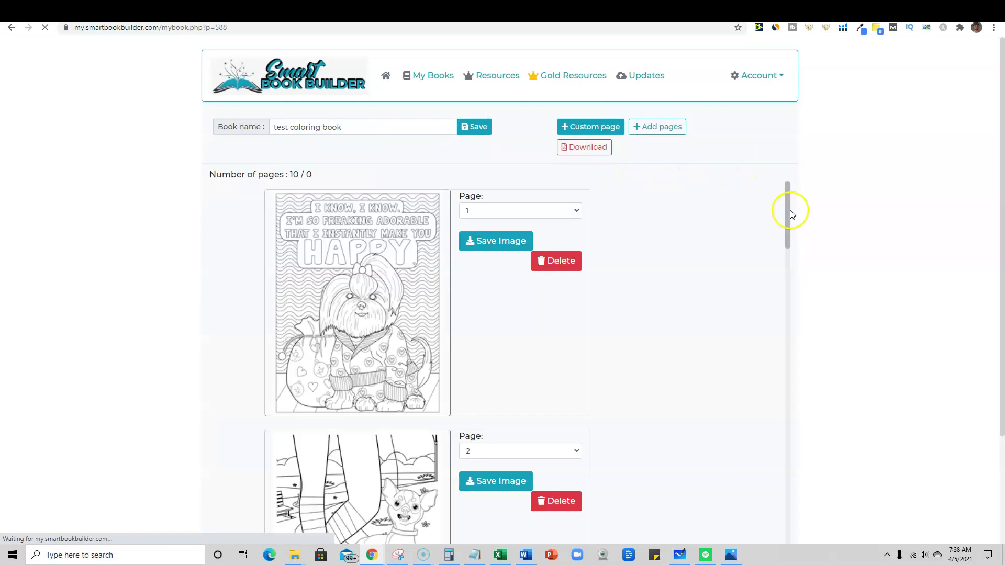
pyautogui.moveTo(788, 209); pyautogui.dragTo(788, 537)
pyautogui.scroll(-1, 411, 419)
pyautogui.scroll(-2, 312, 424)
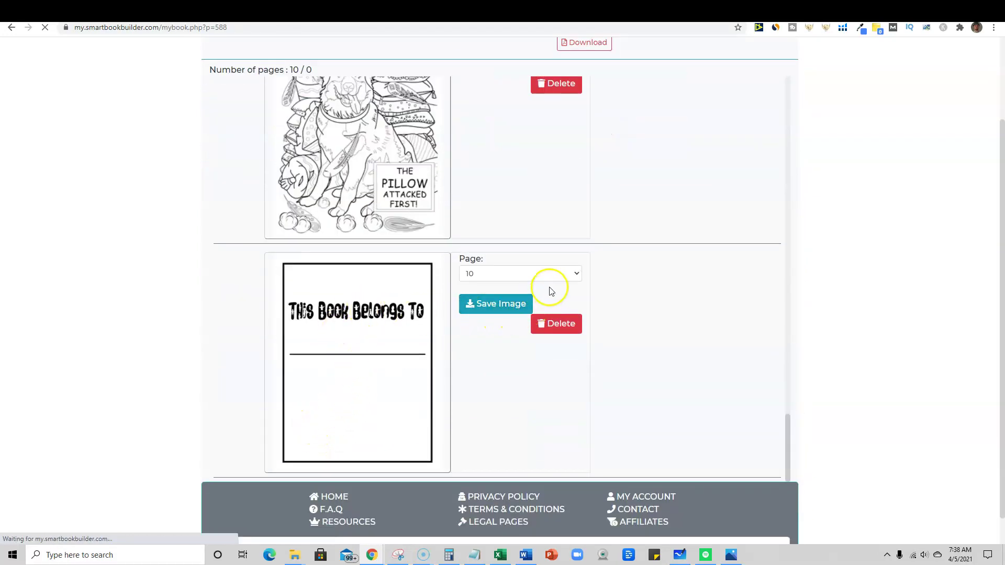
pyautogui.click(498, 274)
pyautogui.click(500, 274)
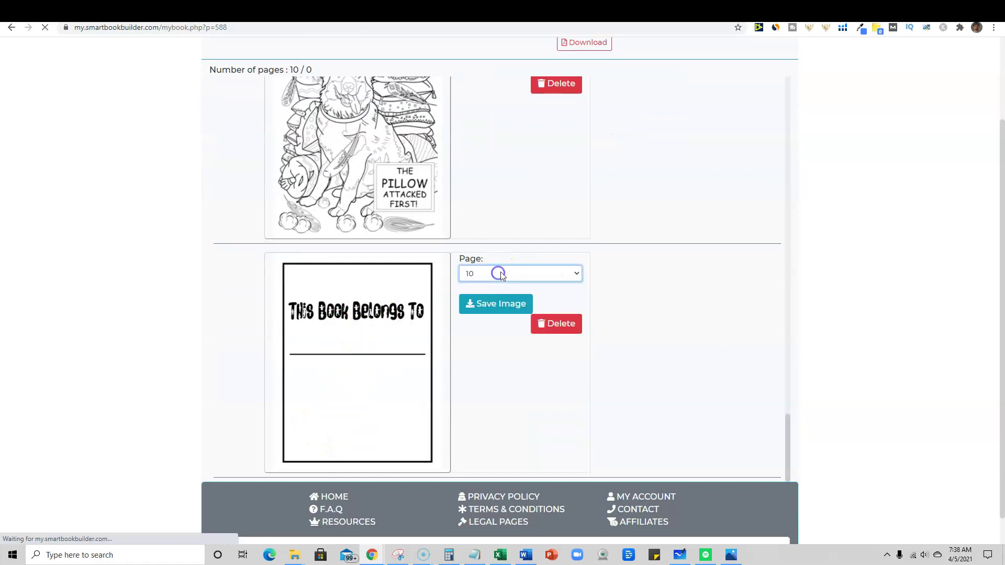
pyautogui.click(504, 274)
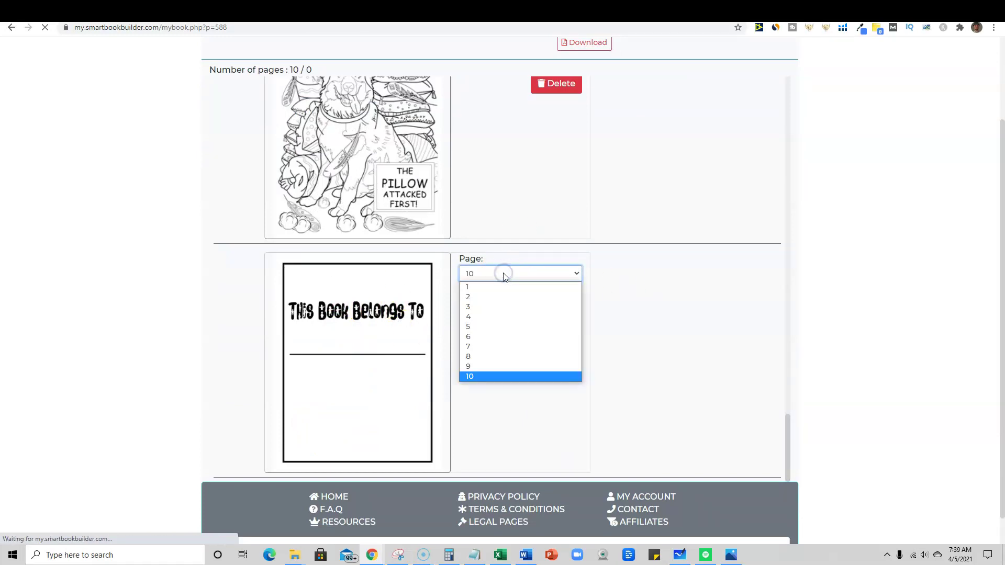
pyautogui.click(493, 288)
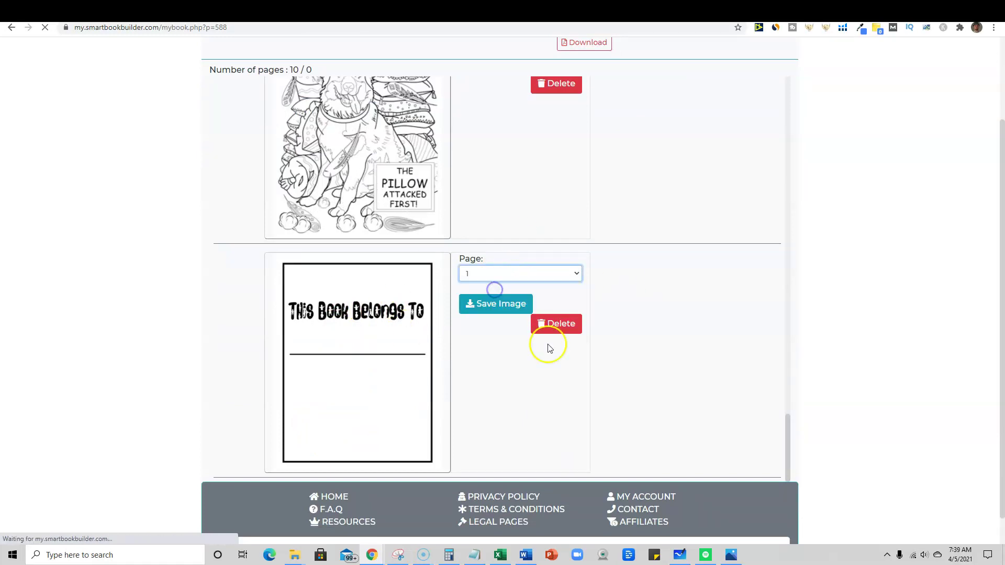
pyautogui.click(496, 306)
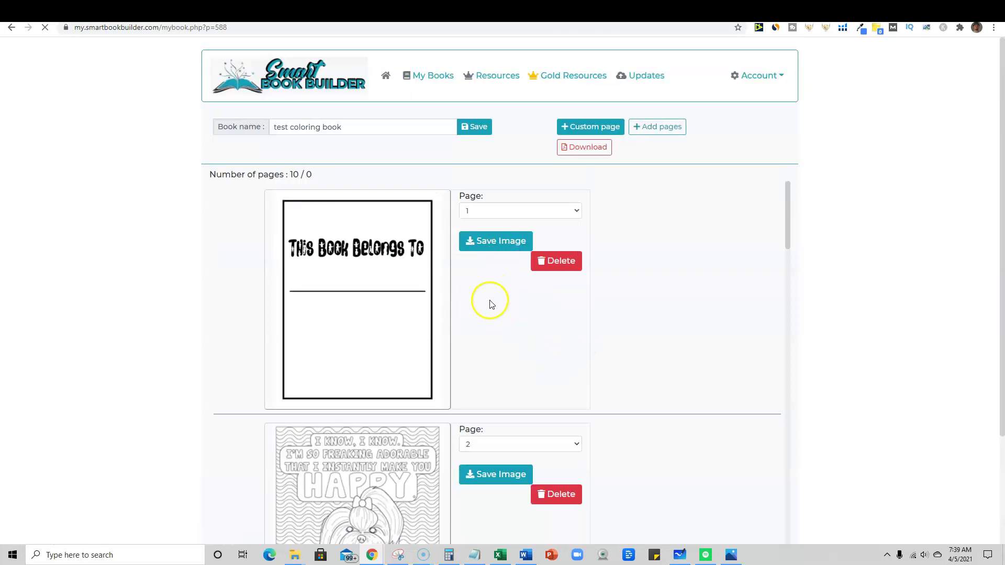
pyautogui.click(719, 252)
pyautogui.scroll(-1, 696, 329)
pyautogui.scroll(1, 692, 330)
pyautogui.scroll(-3, 366, 344)
pyautogui.scroll(3, 362, 408)
pyautogui.click(594, 146)
# - Download the PDF at 8.5" x 11" with page numbers and solutions unchecked
pyautogui.click(613, 106)
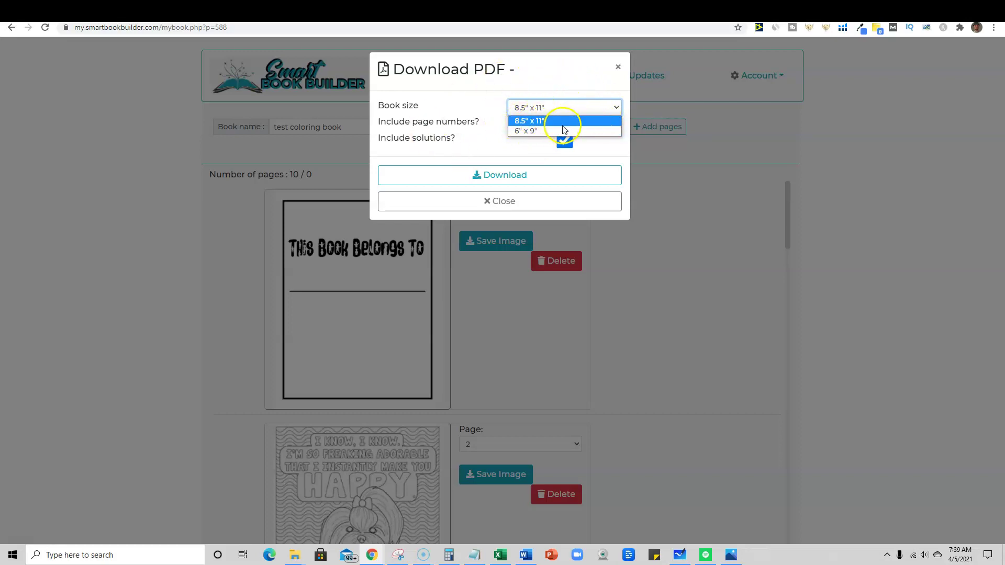
pyautogui.click(554, 122)
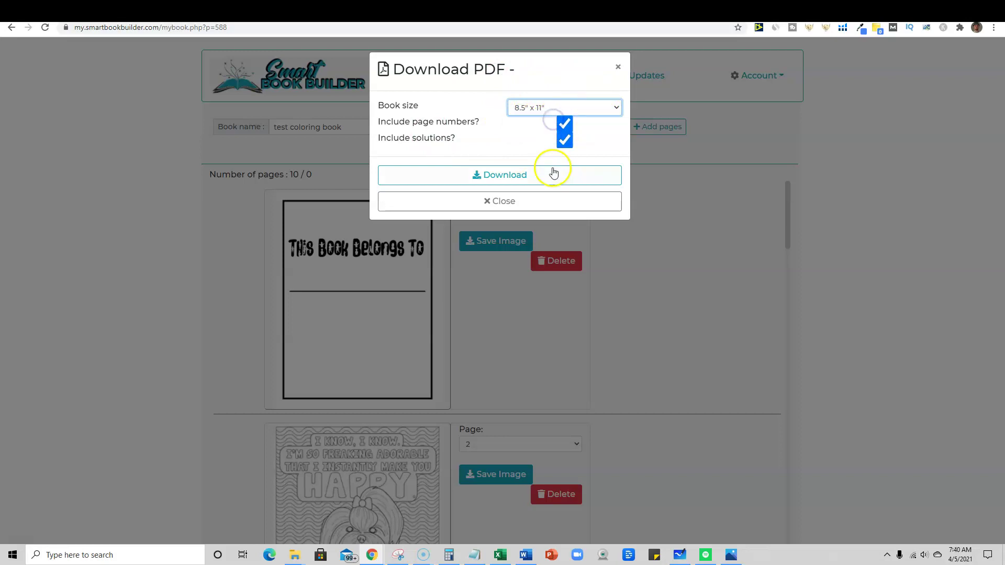
pyautogui.click(564, 124)
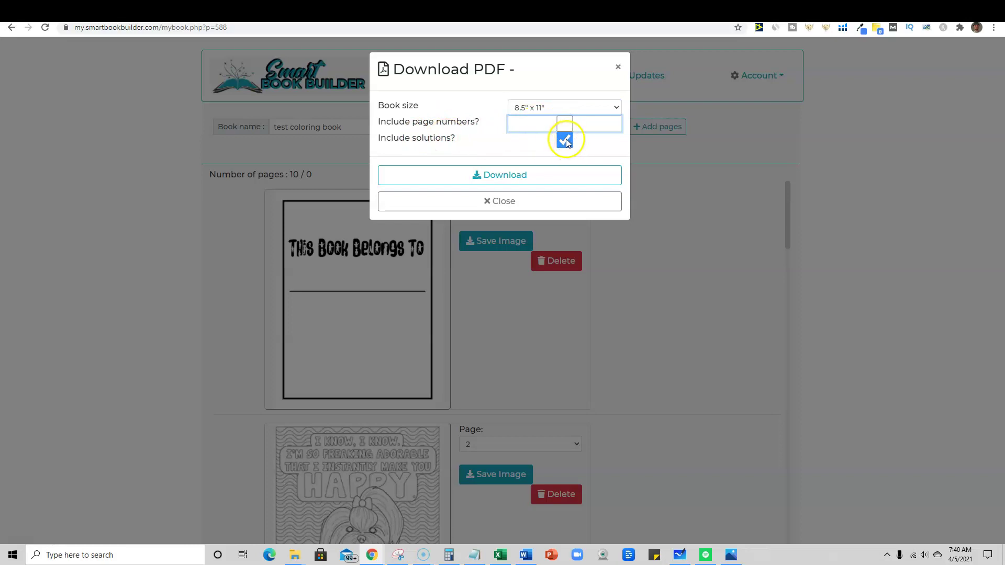
pyautogui.click(564, 139)
pyautogui.click(503, 174)
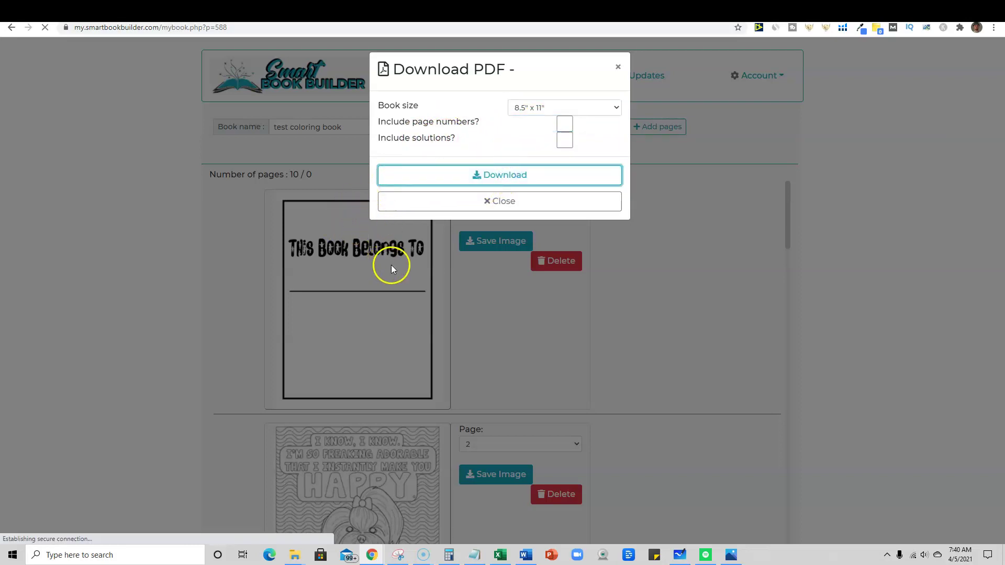
pyautogui.click(146, 521)
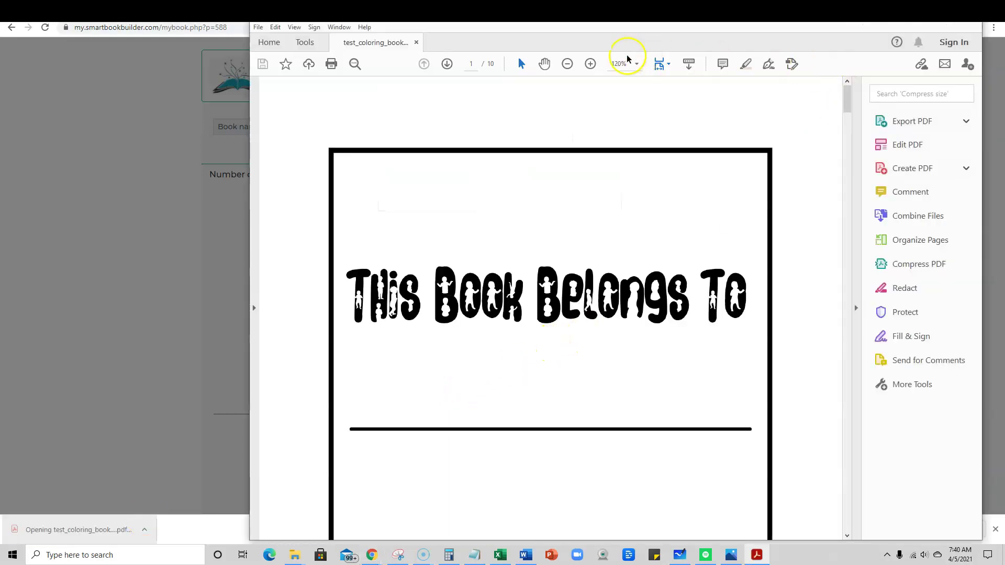
# - Zoom out twice in Acrobat, scroll through all ten pages, then minimize Acrobat
pyautogui.click(566, 64)
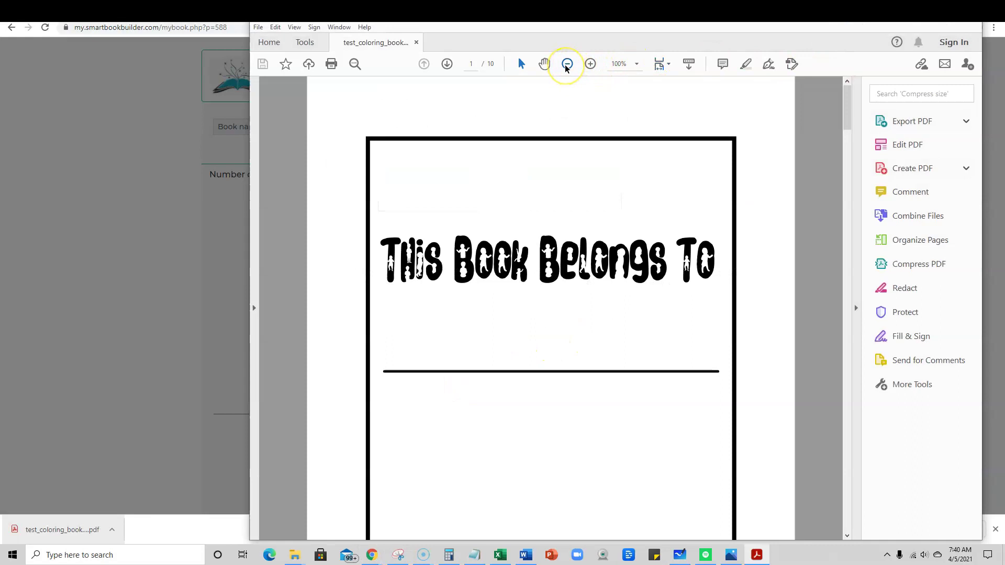
pyautogui.click(565, 63)
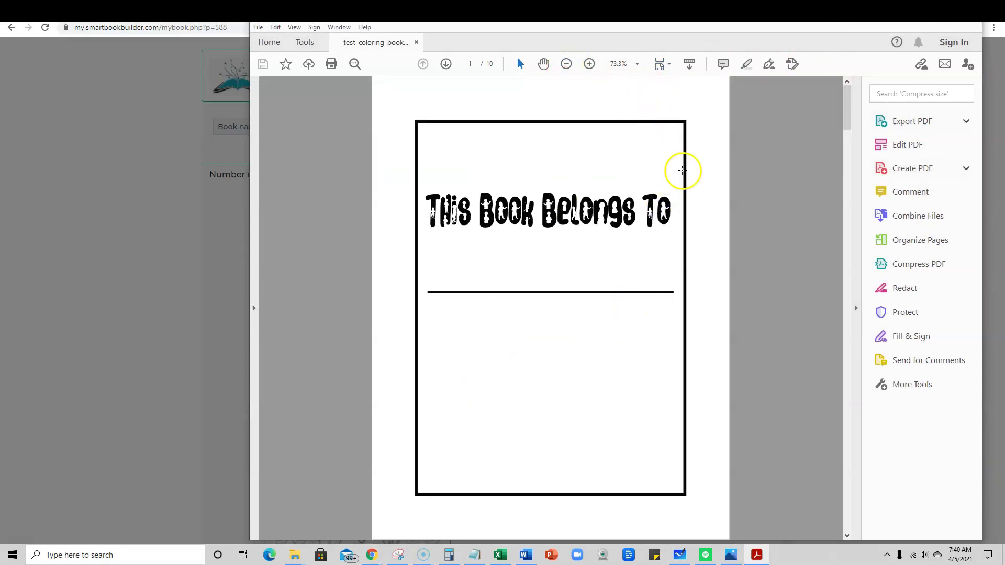
pyautogui.scroll(-5, 691, 354)
pyautogui.scroll(-3, 691, 354)
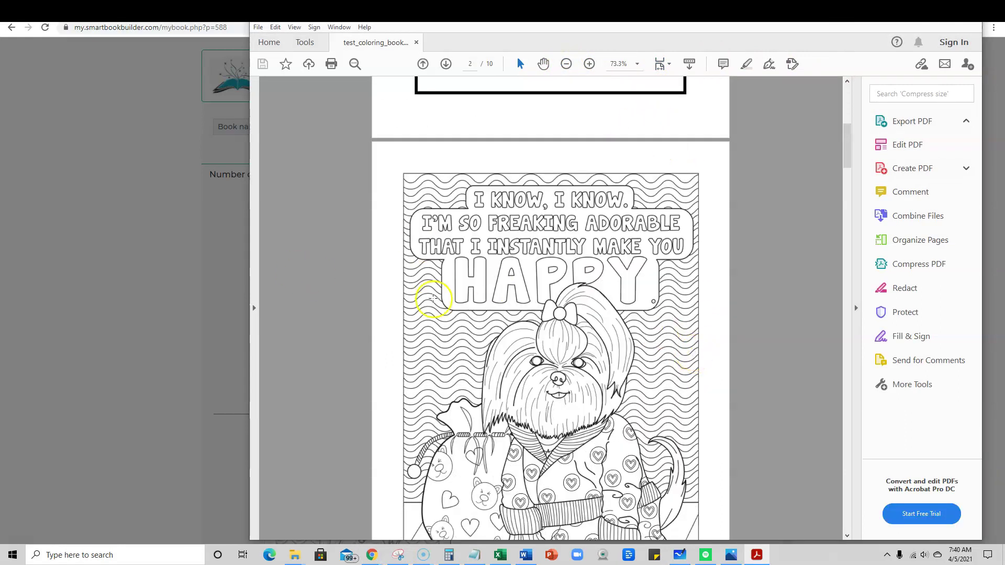
pyautogui.scroll(-1, 589, 350)
pyautogui.scroll(-1, 589, 354)
pyautogui.scroll(-2, 589, 351)
pyautogui.scroll(-2, 589, 349)
pyautogui.scroll(-2, 588, 349)
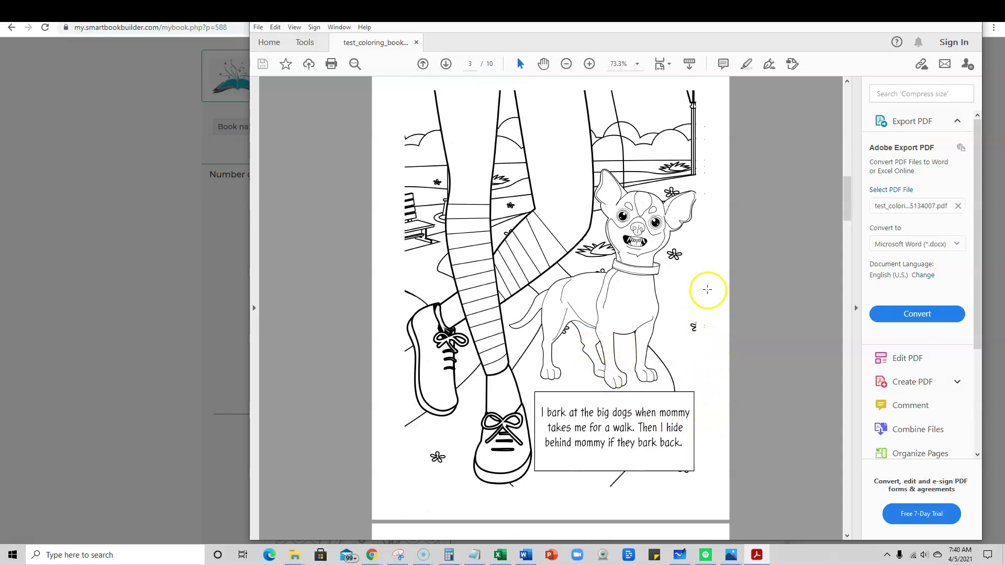
pyautogui.scroll(3, 688, 275)
pyautogui.scroll(-3, 488, 419)
pyautogui.scroll(-8, 511, 417)
pyautogui.scroll(-4, 439, 403)
pyautogui.scroll(-5, 592, 401)
pyautogui.scroll(-7, 585, 417)
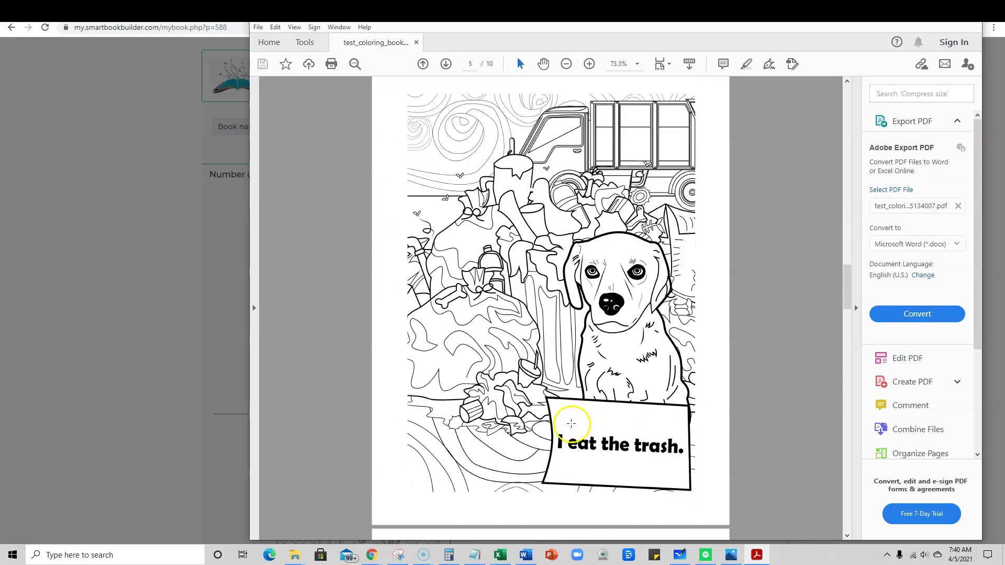
pyautogui.scroll(-9, 478, 357)
pyautogui.scroll(-8, 482, 364)
pyautogui.scroll(-6, 479, 370)
pyautogui.scroll(-7, 416, 362)
pyautogui.scroll(-5, 360, 357)
pyautogui.scroll(-9, 576, 382)
pyautogui.scroll(-5, 623, 410)
pyautogui.scroll(-7, 623, 411)
pyautogui.scroll(-5, 612, 409)
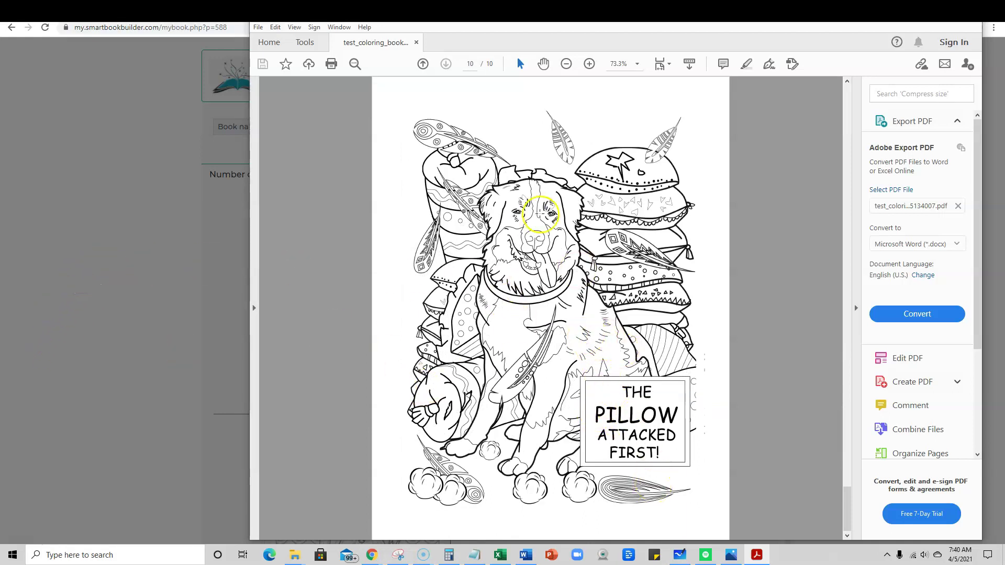
pyautogui.click(156, 262)
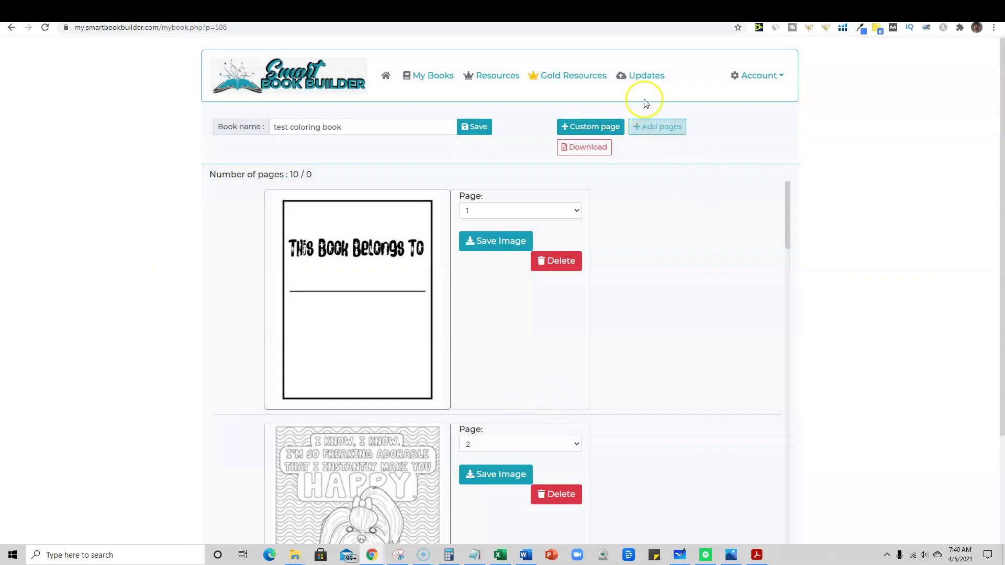
pyautogui.click(577, 79)
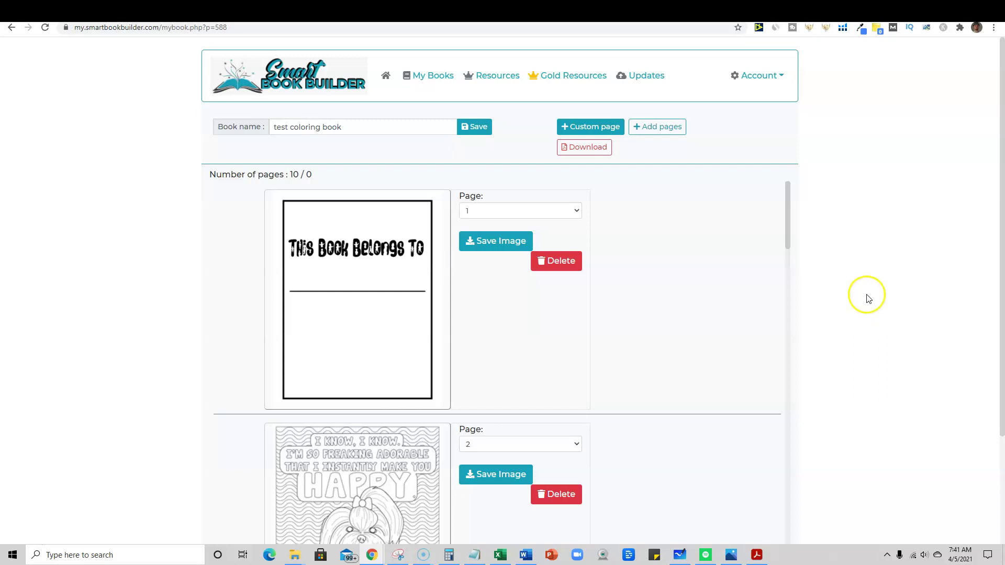
pyautogui.scroll(-2, 863, 295)
pyautogui.scroll(2, 861, 310)
pyautogui.moveTo(294, 555)
pyautogui.click(181, 506)
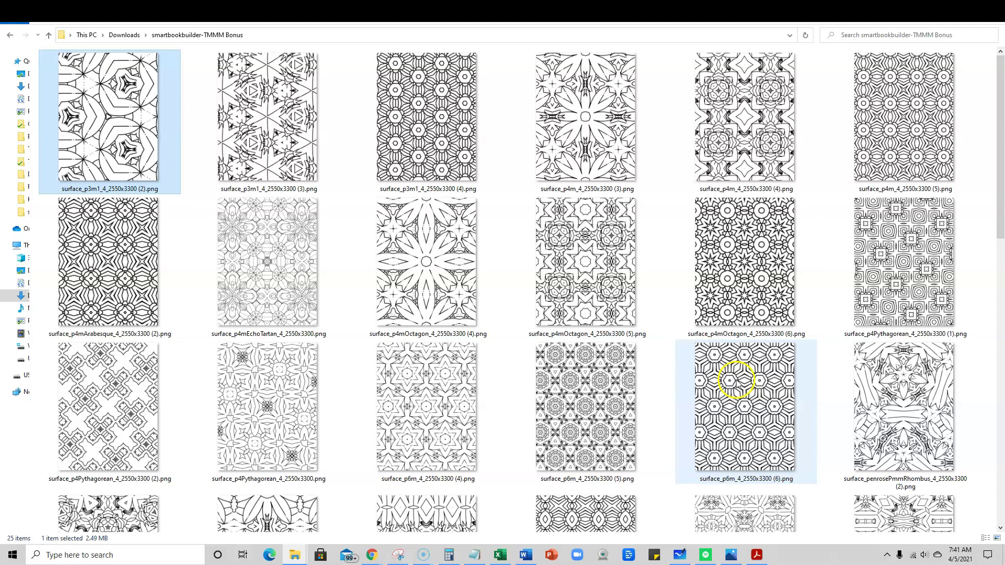
pyautogui.scroll(-3, 555, 456)
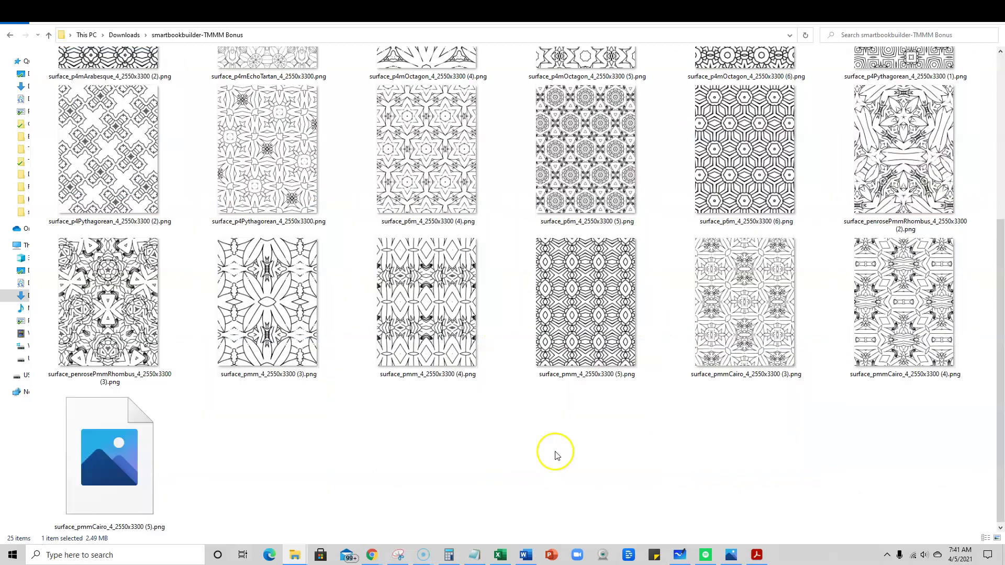
pyautogui.scroll(3, 573, 432)
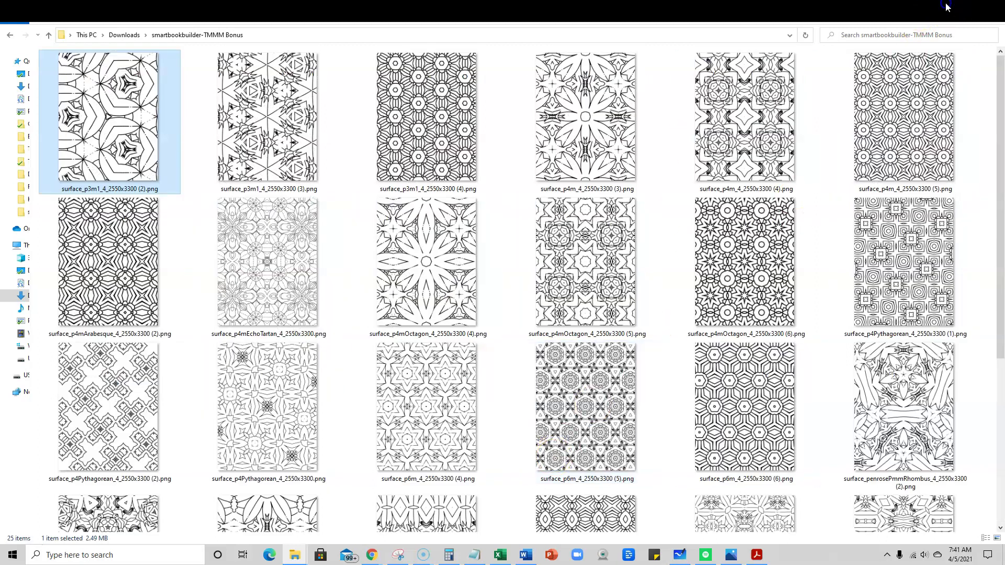
pyautogui.click(945, 8)
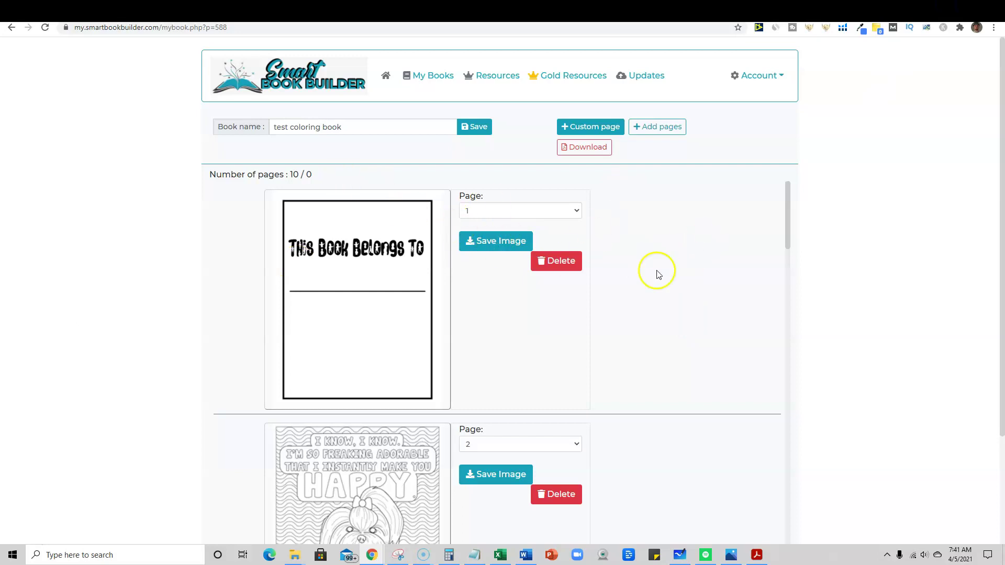